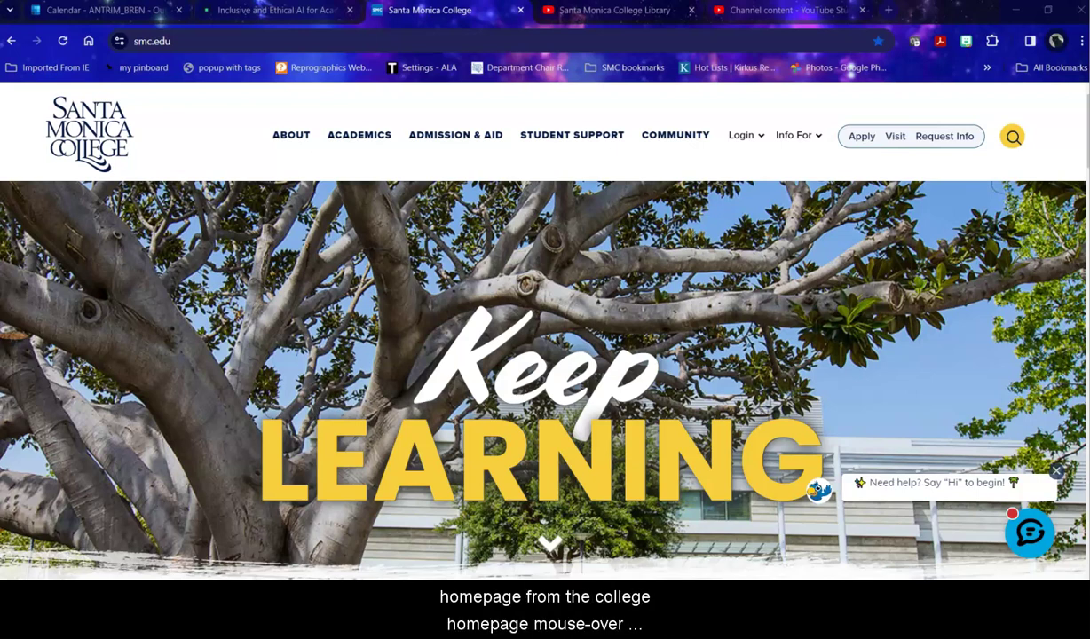
- Open the Library page from the Academics resources listed on the college's Student Support page
{"action": "mouse_move", "coordinate": [555, 139]}
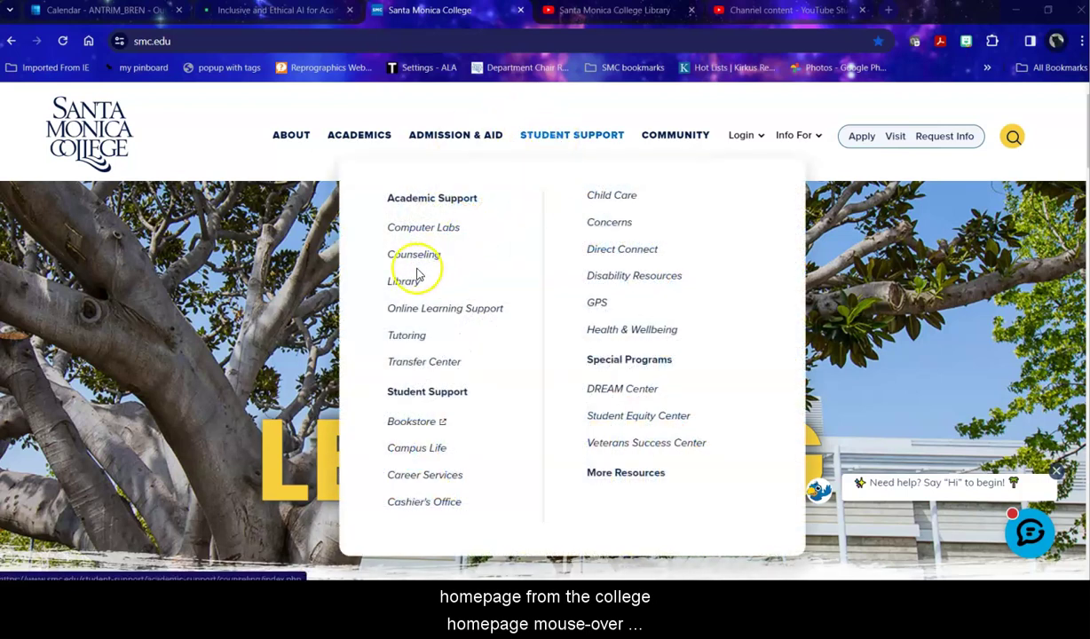
{"action": "left_click", "coordinate": [584, 137]}
{"action": "scroll", "coordinate": [653, 316], "scroll_direction": "down", "scroll_amount": 10}
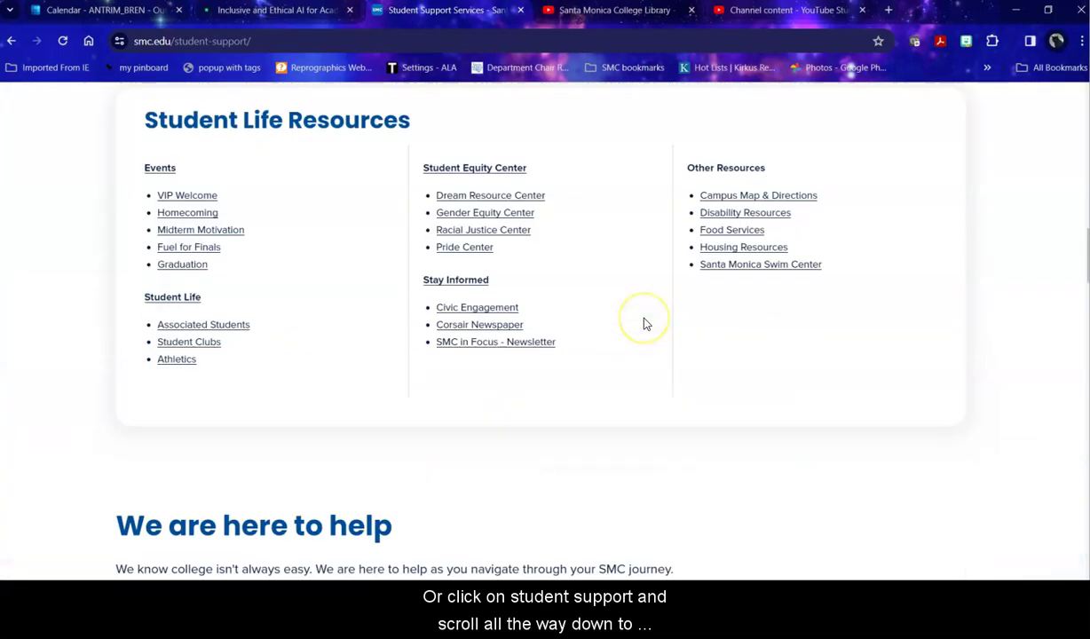
{"action": "scroll", "coordinate": [645, 324], "scroll_direction": "down", "scroll_amount": 10}
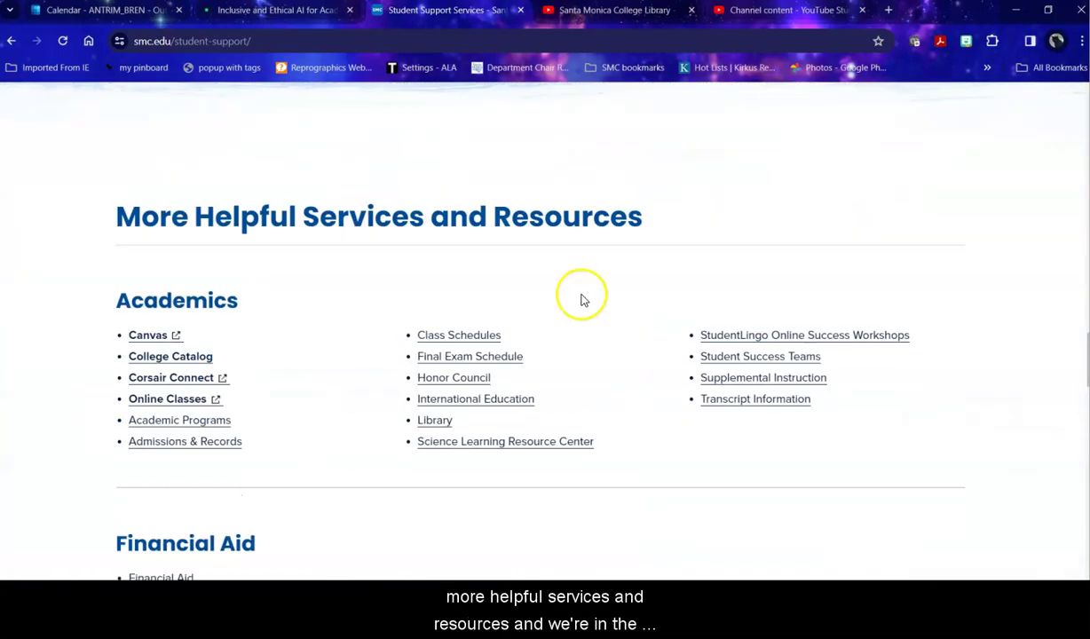
{"action": "left_click", "coordinate": [435, 421]}
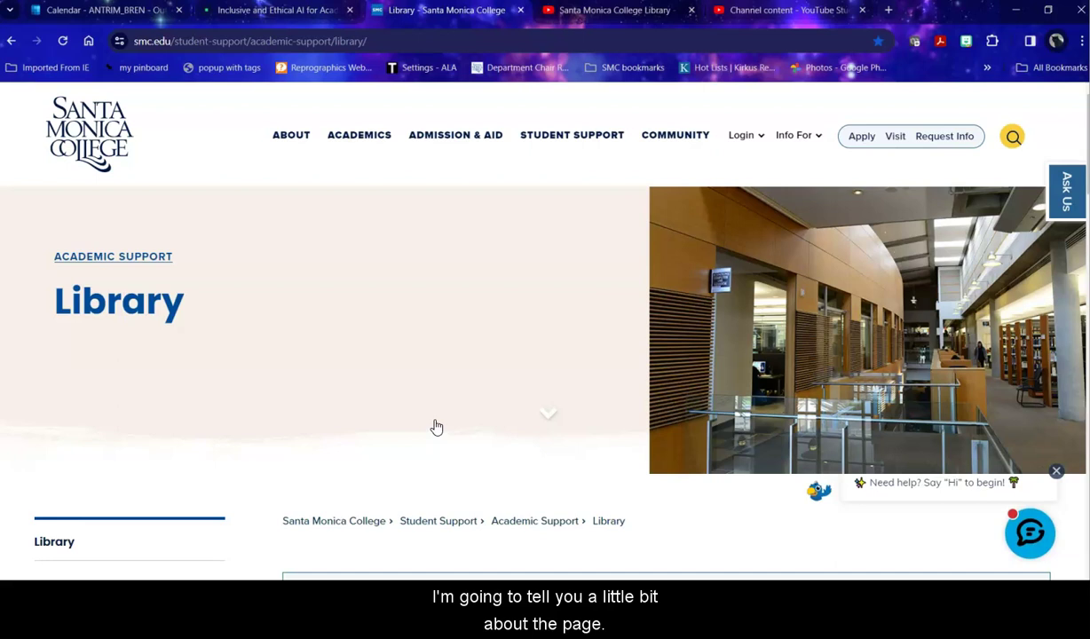
- Examine the library homepage, including OneSearch, the quick-access links, upcoming events, resources, hours and contact information
{"action": "scroll", "coordinate": [424, 353], "scroll_direction": "down", "scroll_amount": 3}
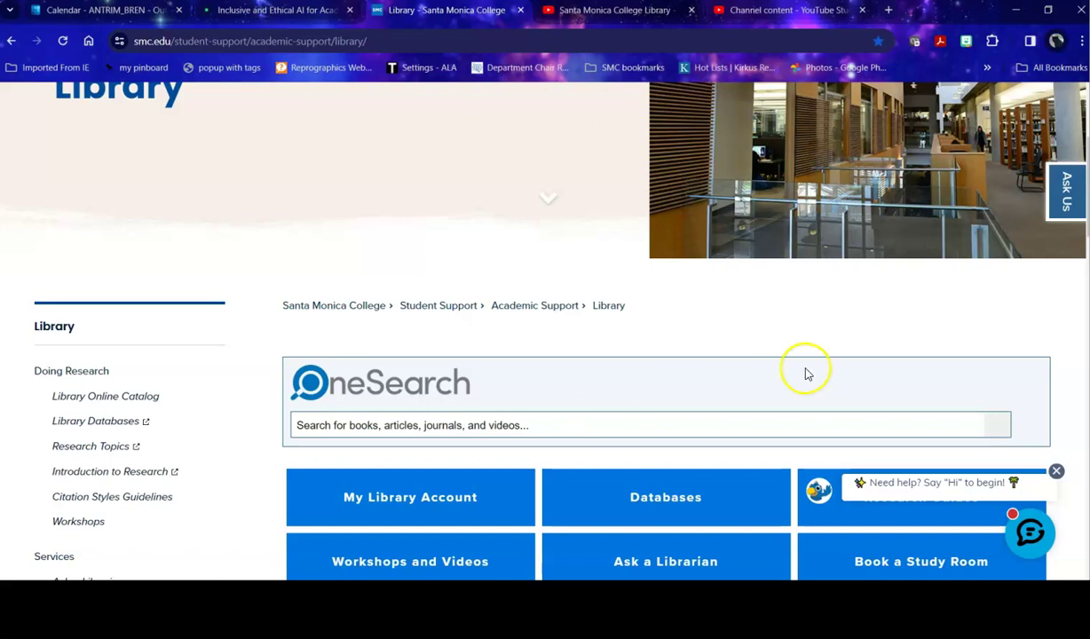
{"action": "scroll", "coordinate": [808, 368], "scroll_direction": "down", "scroll_amount": 3}
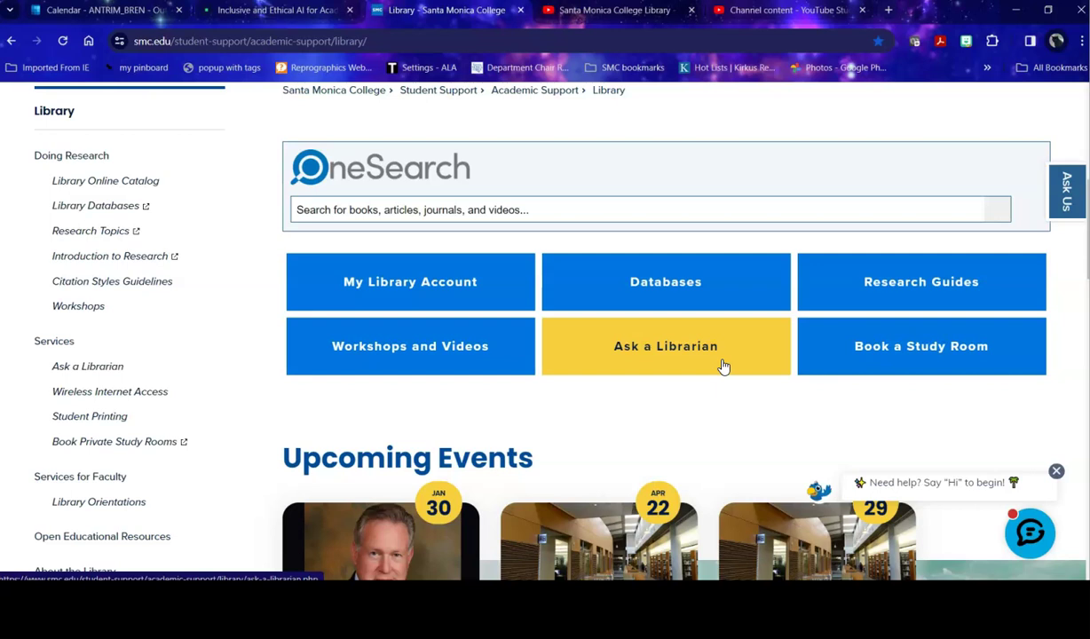
{"action": "left_click", "coordinate": [422, 360]}
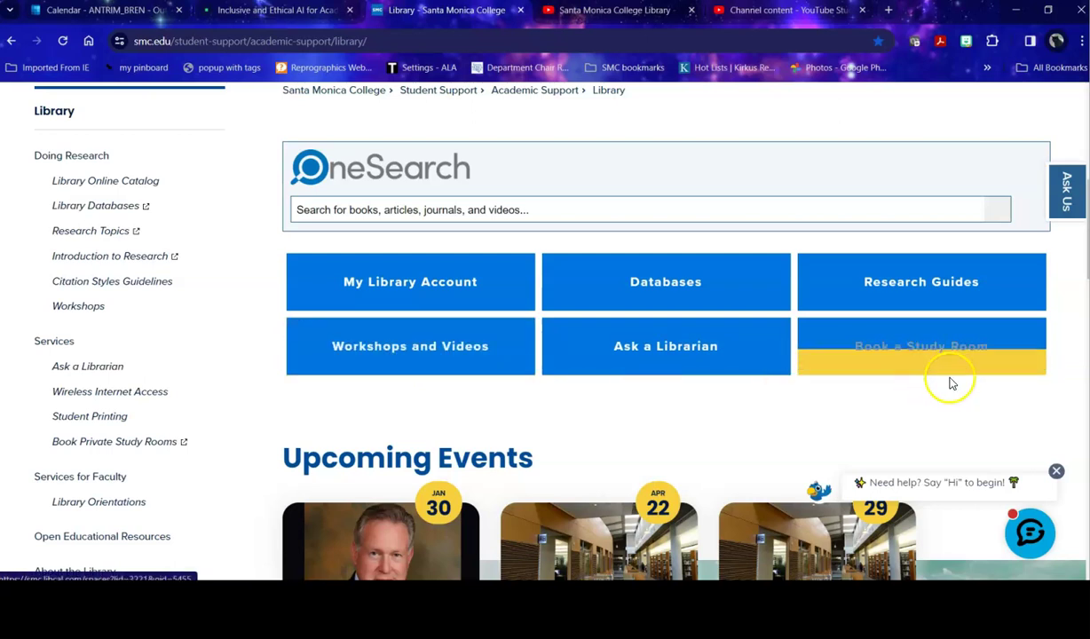
{"action": "scroll", "coordinate": [961, 381], "scroll_direction": "down", "scroll_amount": 3}
{"action": "scroll", "coordinate": [994, 317], "scroll_direction": "down", "scroll_amount": 2}
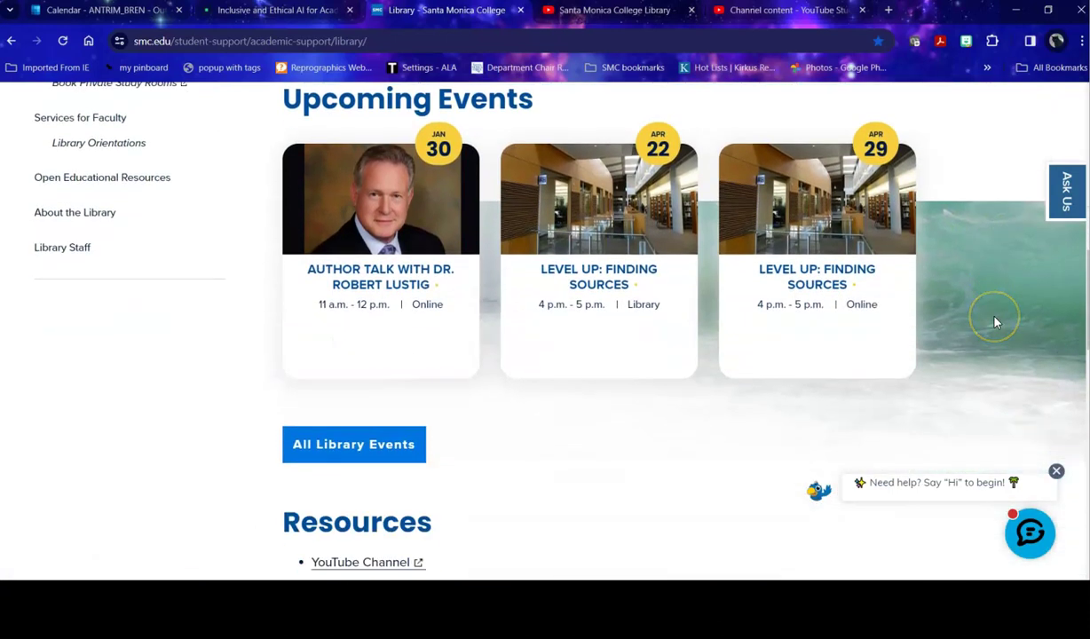
{"action": "scroll", "coordinate": [982, 315], "scroll_direction": "down", "scroll_amount": 4}
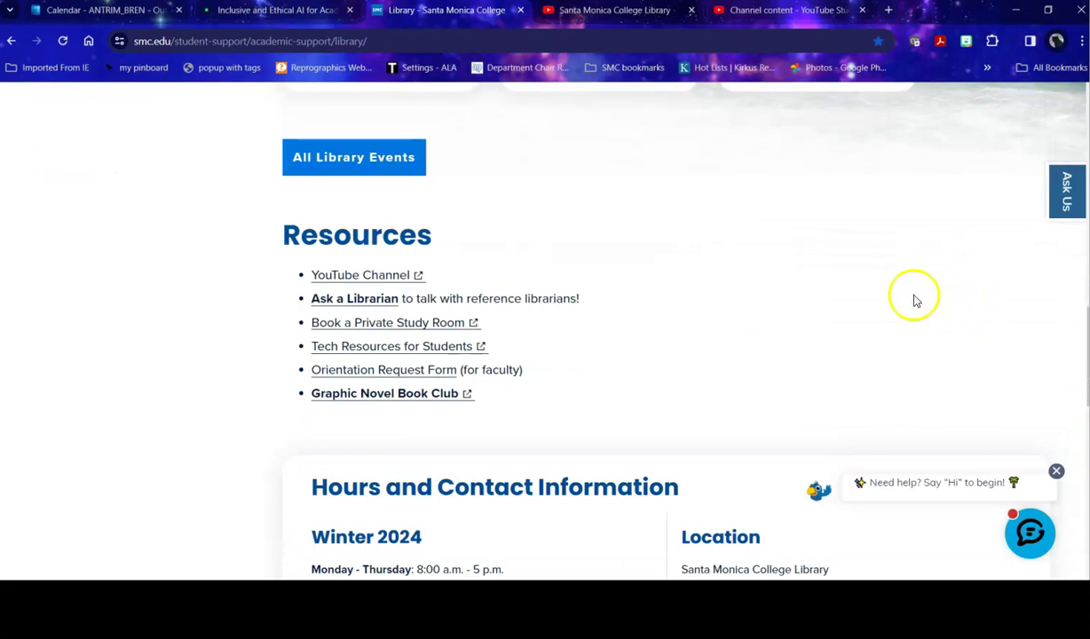
{"action": "scroll", "coordinate": [983, 270], "scroll_direction": "down", "scroll_amount": 4}
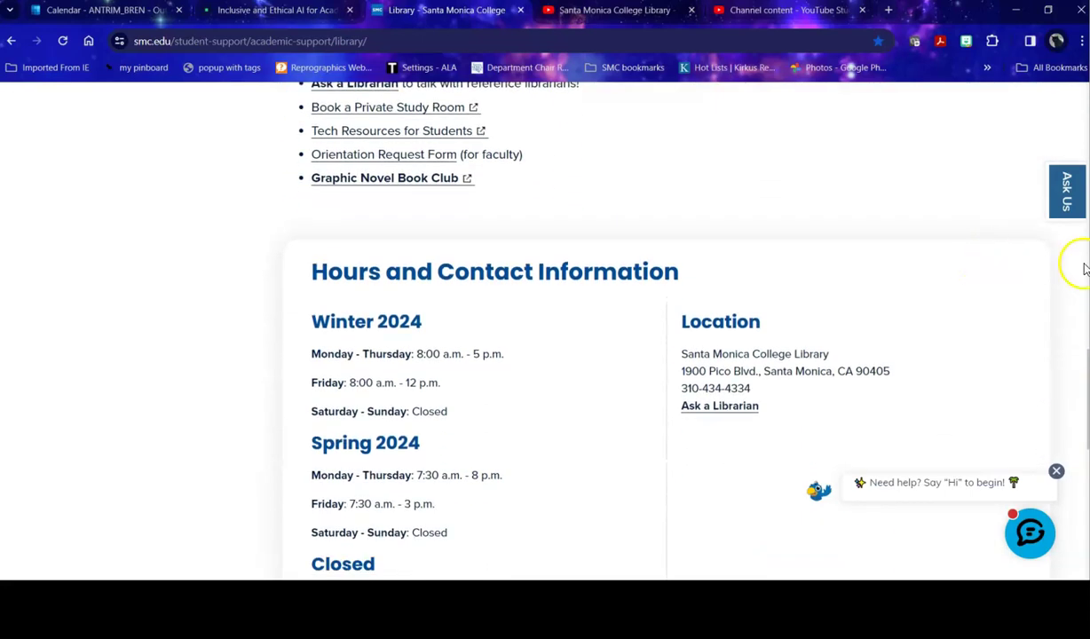
{"action": "scroll", "coordinate": [1056, 271], "scroll_direction": "down", "scroll_amount": 2}
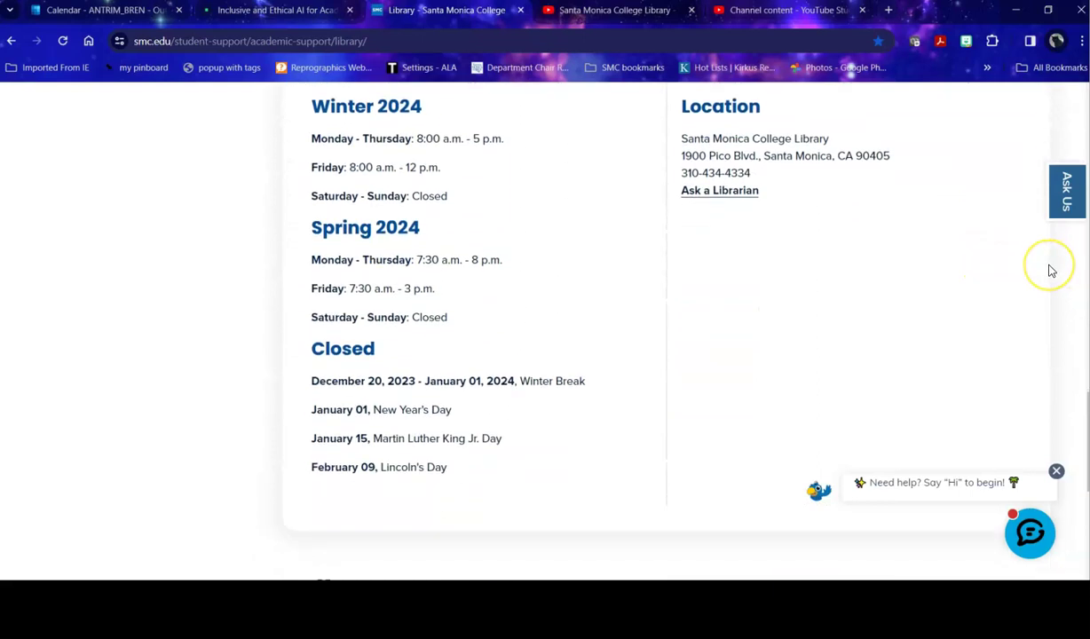
{"action": "scroll", "coordinate": [1053, 271], "scroll_direction": "down", "scroll_amount": 2}
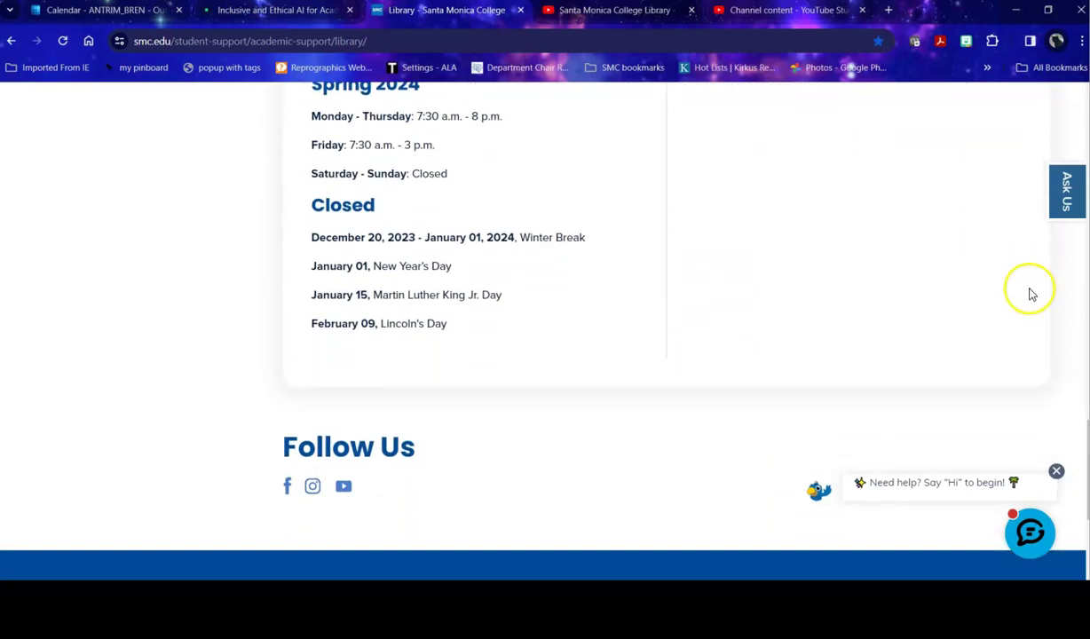
{"action": "scroll", "coordinate": [1071, 287], "scroll_direction": "up", "scroll_amount": 11}
{"action": "scroll", "coordinate": [1070, 287], "scroll_direction": "up", "scroll_amount": 10}
{"action": "left_click", "coordinate": [953, 299]}
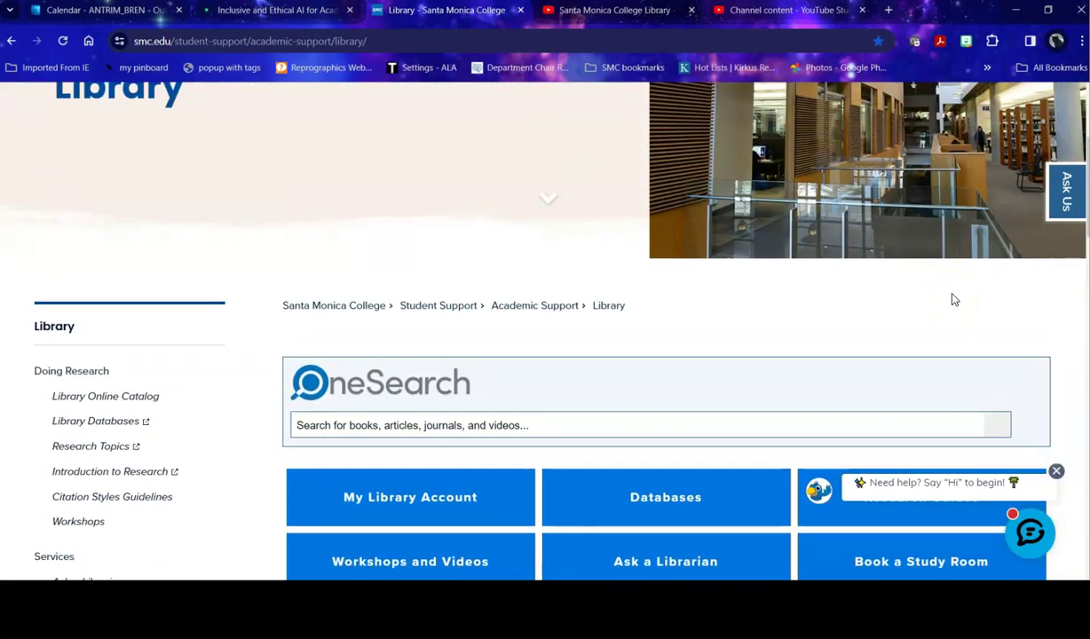
- Open the library's A-Z Databases list and filter it to the Environmental Science subject
{"action": "scroll", "coordinate": [799, 320], "scroll_direction": "down", "scroll_amount": 2}
{"action": "left_click", "coordinate": [673, 369]}
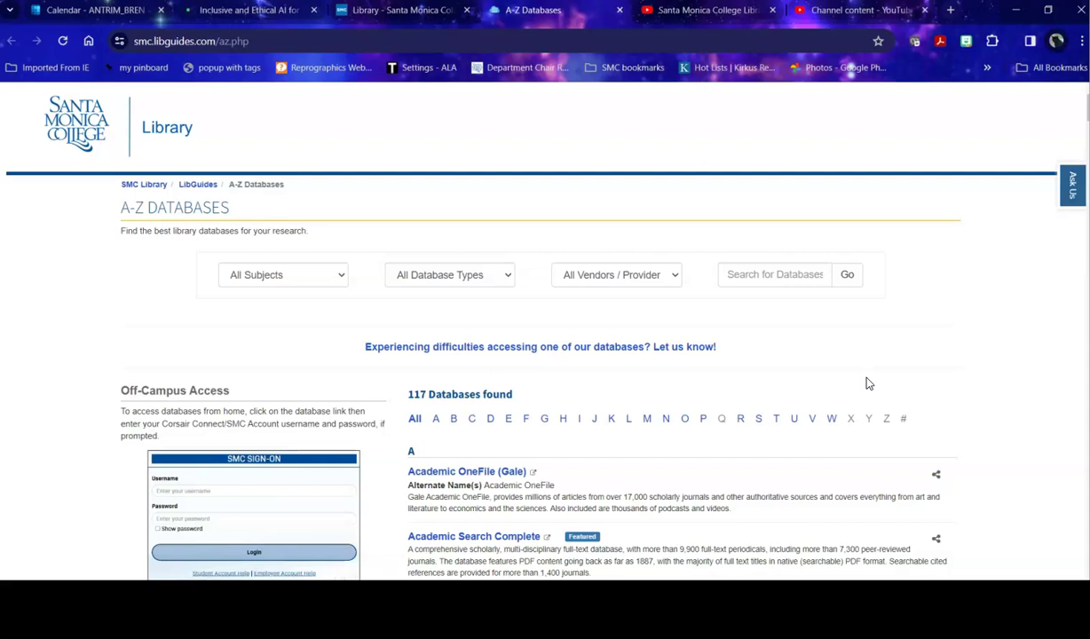
{"action": "left_click", "coordinate": [343, 278]}
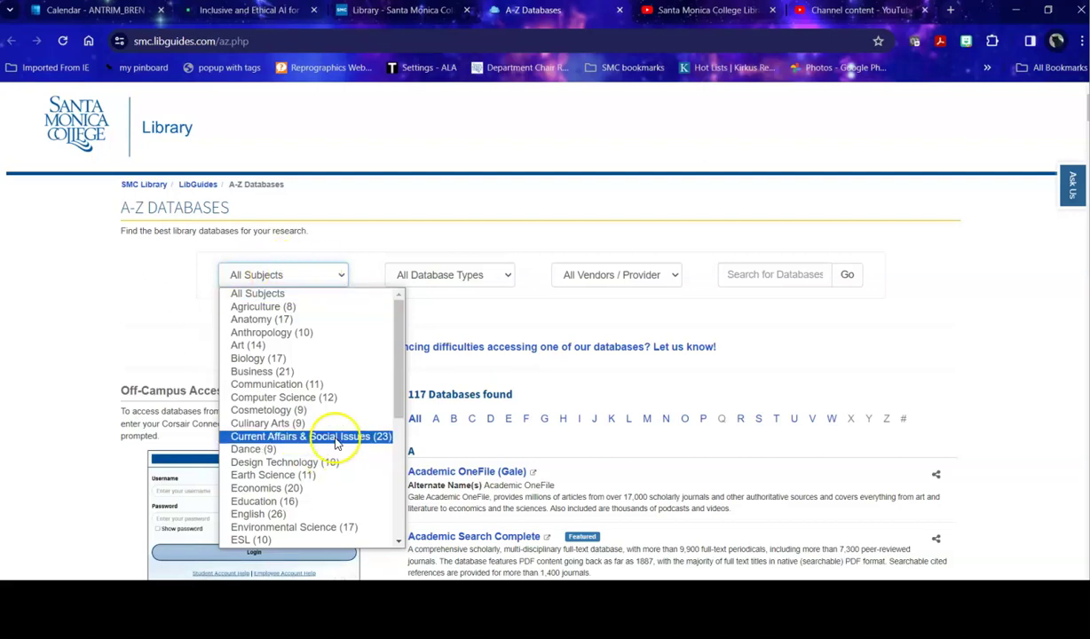
{"action": "scroll", "coordinate": [351, 425], "scroll_direction": "down", "scroll_amount": 4}
{"action": "scroll", "coordinate": [356, 424], "scroll_direction": "up", "scroll_amount": 4}
{"action": "scroll", "coordinate": [359, 422], "scroll_direction": "down", "scroll_amount": 2}
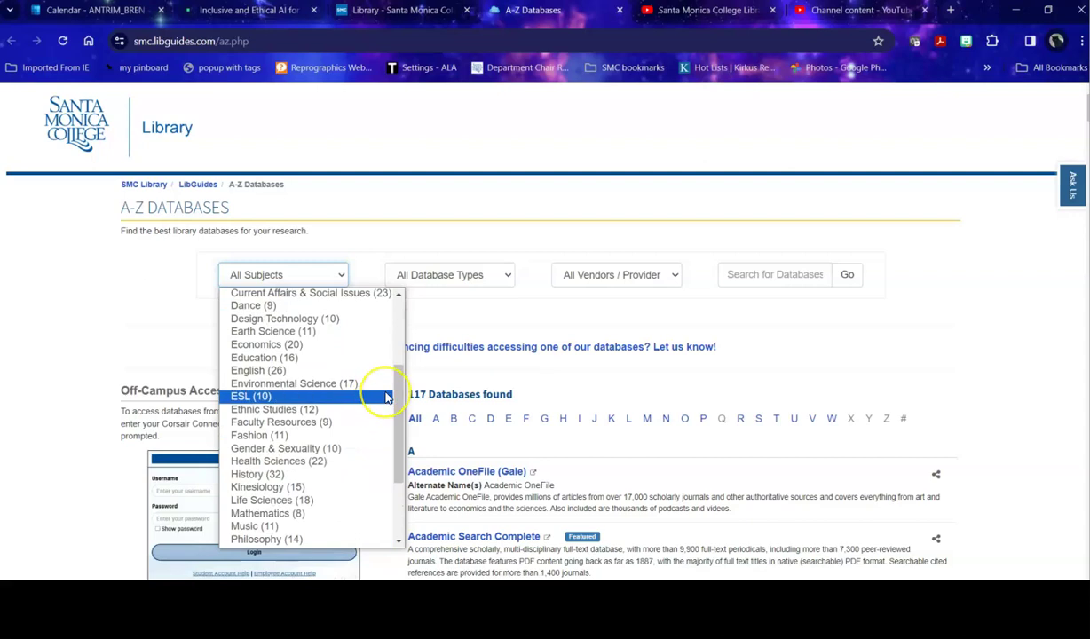
{"action": "scroll", "coordinate": [385, 395], "scroll_direction": "down", "scroll_amount": 3}
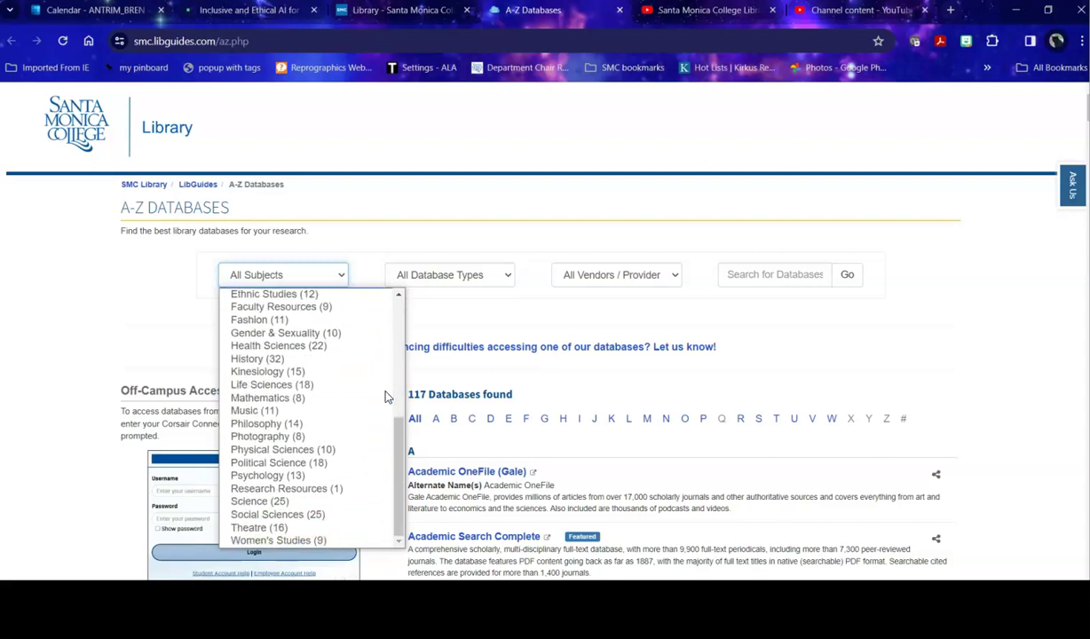
{"action": "scroll", "coordinate": [382, 398], "scroll_direction": "up", "scroll_amount": 3}
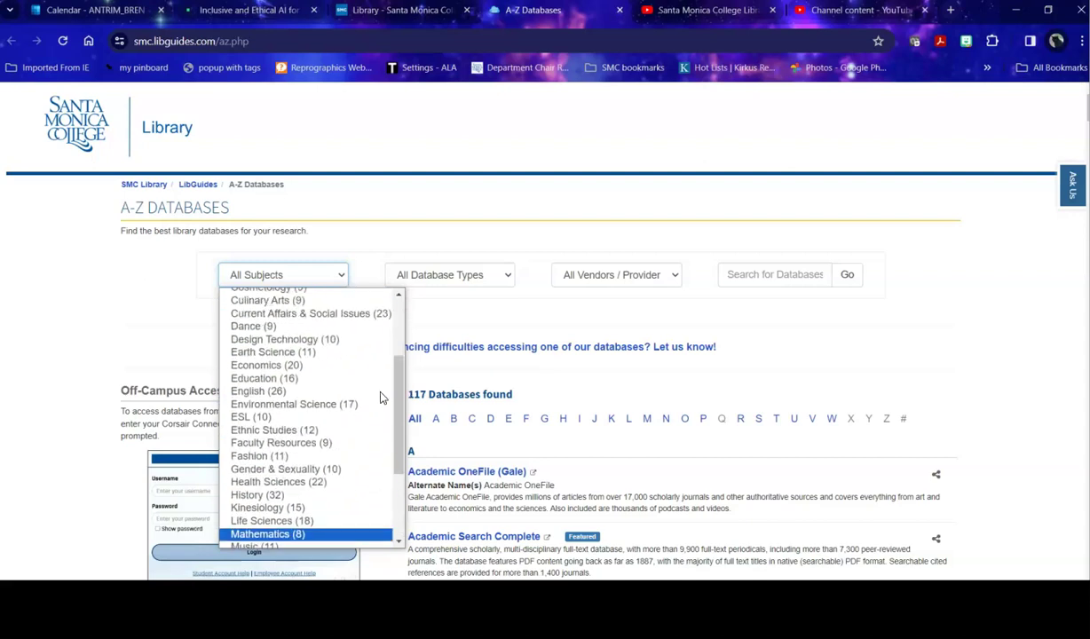
{"action": "left_click", "coordinate": [317, 412]}
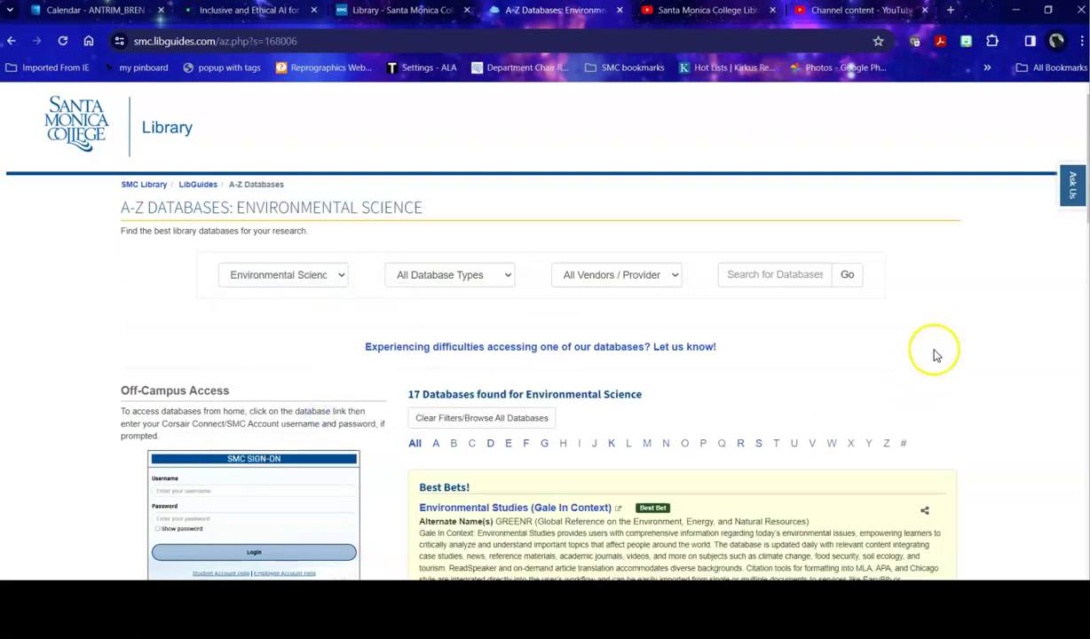
- Review the Environmental Science databases and open Environmental Studies (Gale In Context) from the Best Bets
{"action": "scroll", "coordinate": [952, 342], "scroll_direction": "down", "scroll_amount": 2}
{"action": "scroll", "coordinate": [955, 342], "scroll_direction": "down", "scroll_amount": 1}
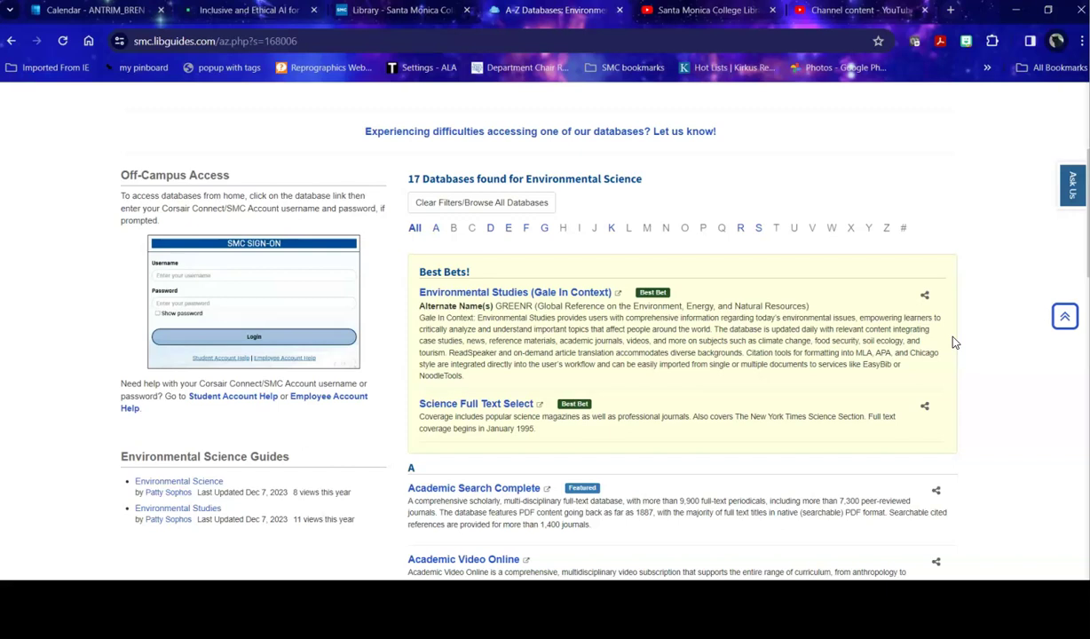
{"action": "scroll", "coordinate": [954, 346], "scroll_direction": "down", "scroll_amount": 3}
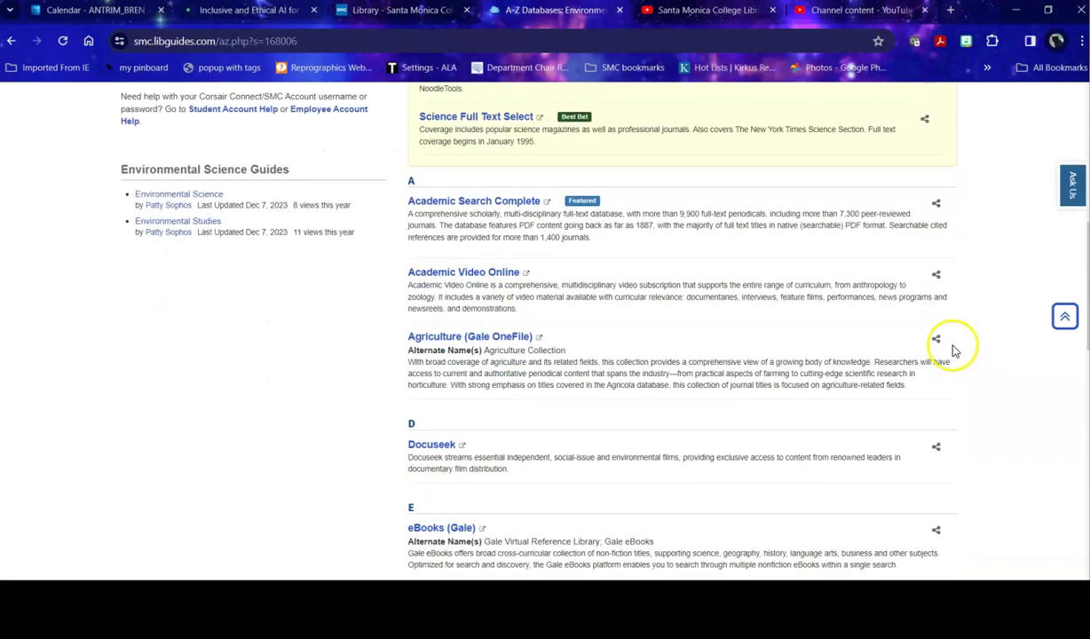
{"action": "scroll", "coordinate": [955, 350], "scroll_direction": "down", "scroll_amount": 3}
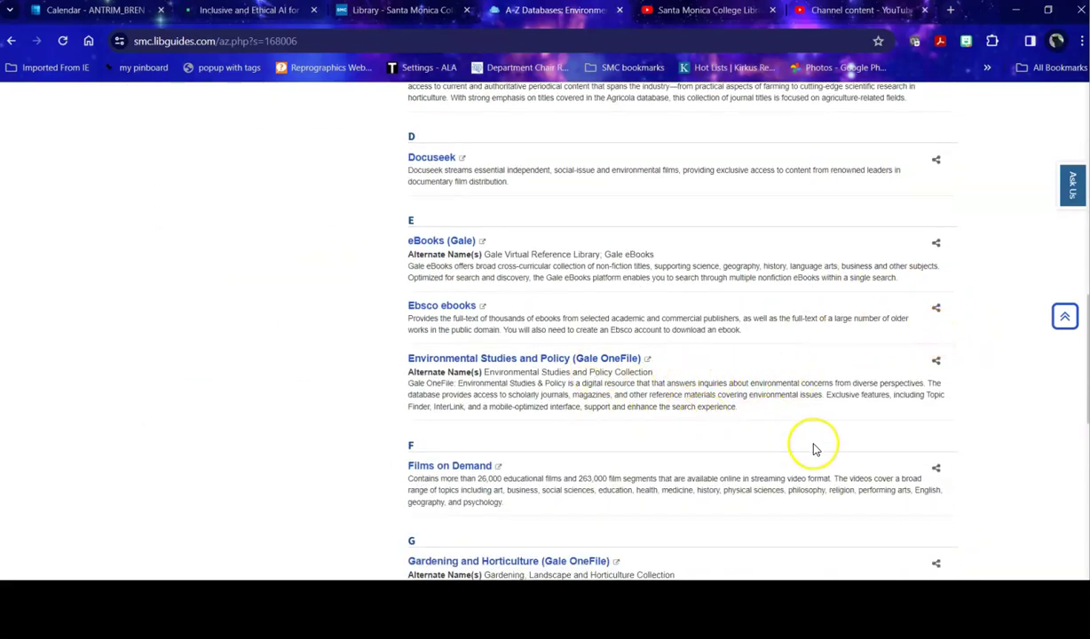
{"action": "scroll", "coordinate": [755, 426], "scroll_direction": "down", "scroll_amount": 2}
{"action": "scroll", "coordinate": [577, 480], "scroll_direction": "down", "scroll_amount": 1}
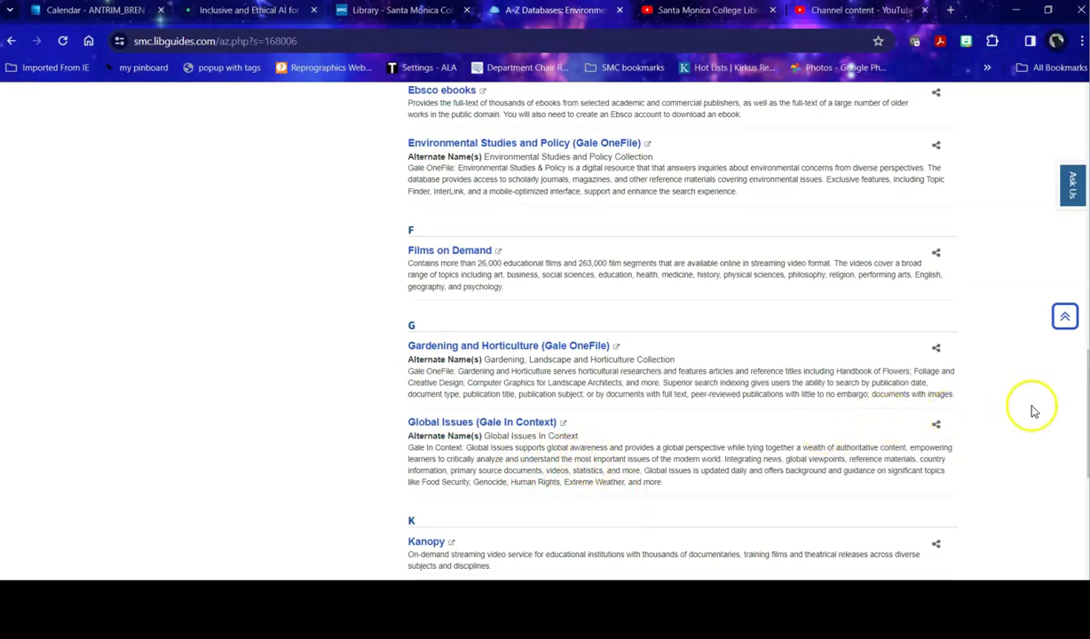
{"action": "scroll", "coordinate": [1032, 410], "scroll_direction": "up", "scroll_amount": 7}
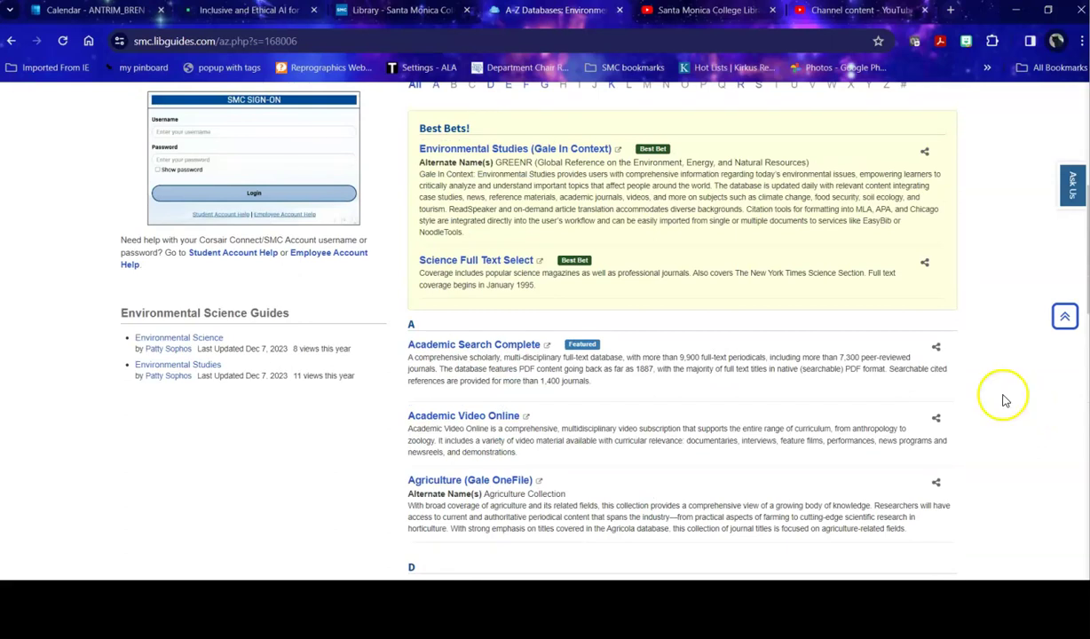
{"action": "scroll", "coordinate": [781, 266], "scroll_direction": "up", "scroll_amount": 1}
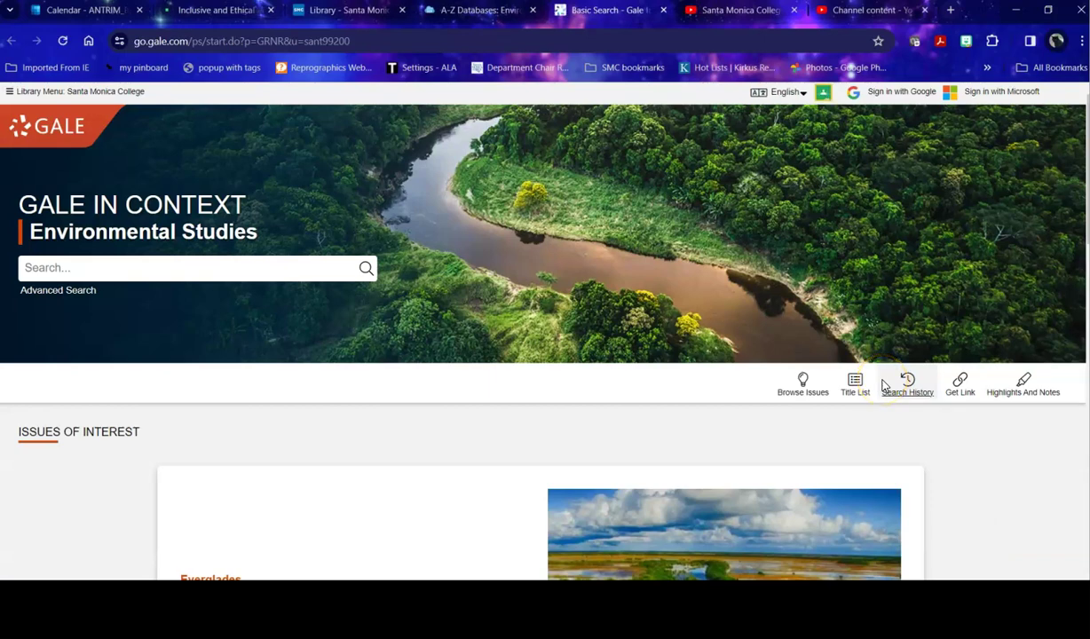
- Look through the featured topics under Issues of Interest, advancing two slides from Everglades to Earthquakes
{"action": "scroll", "coordinate": [436, 402], "scroll_direction": "down", "scroll_amount": 2}
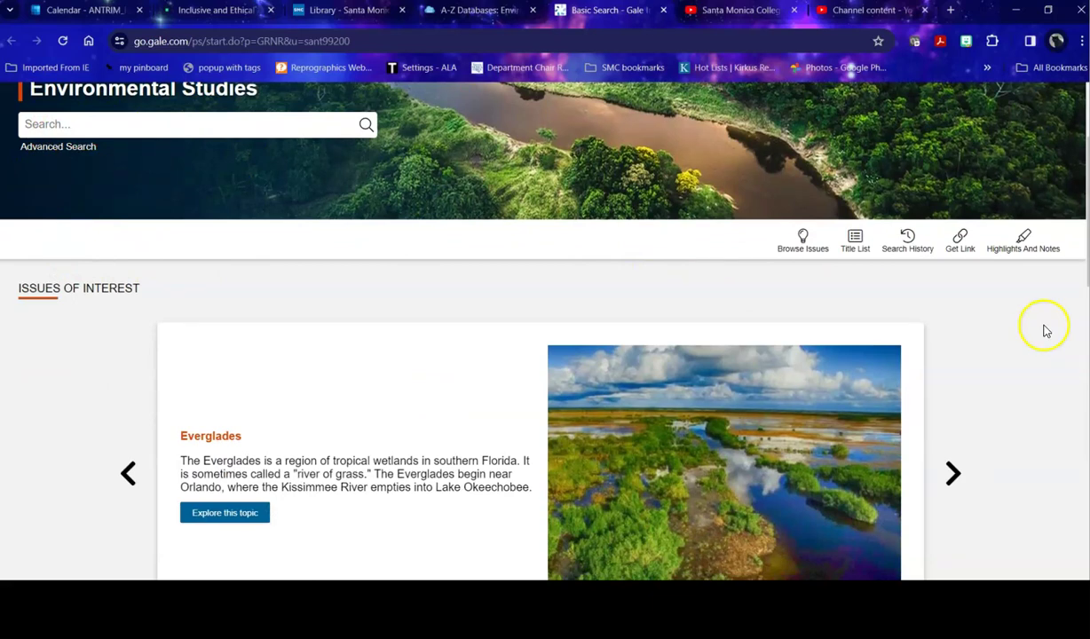
{"action": "scroll", "coordinate": [1057, 342], "scroll_direction": "down", "scroll_amount": 2}
{"action": "scroll", "coordinate": [545, 342], "scroll_direction": "down", "scroll_amount": 2}
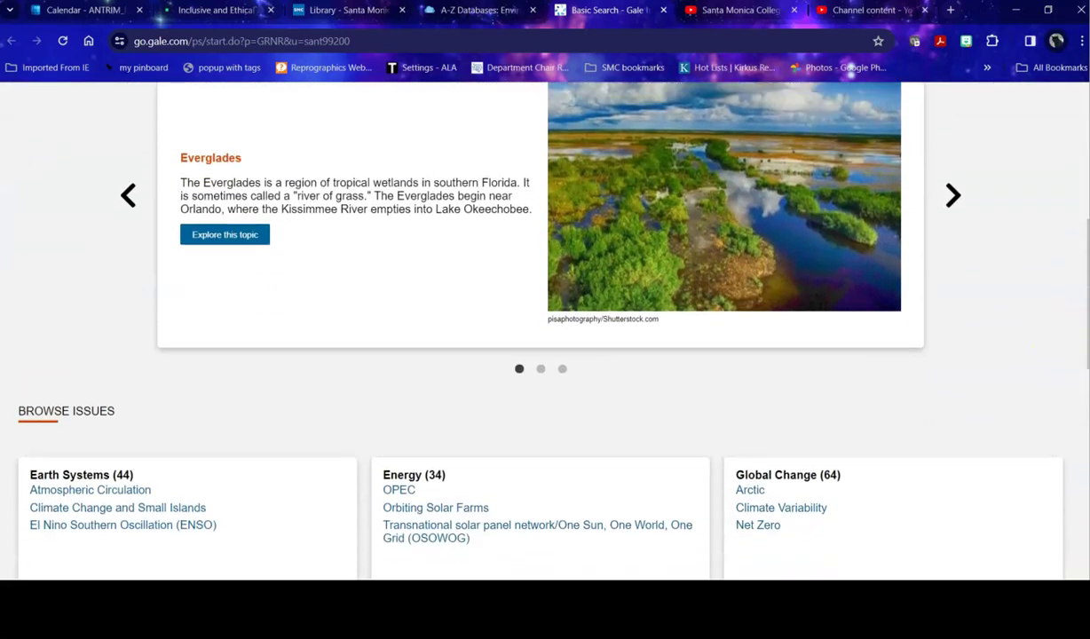
{"action": "scroll", "coordinate": [545, 342], "scroll_direction": "up", "scroll_amount": 2}
{"action": "left_click", "coordinate": [953, 333]}
{"action": "left_click", "coordinate": [954, 334]}
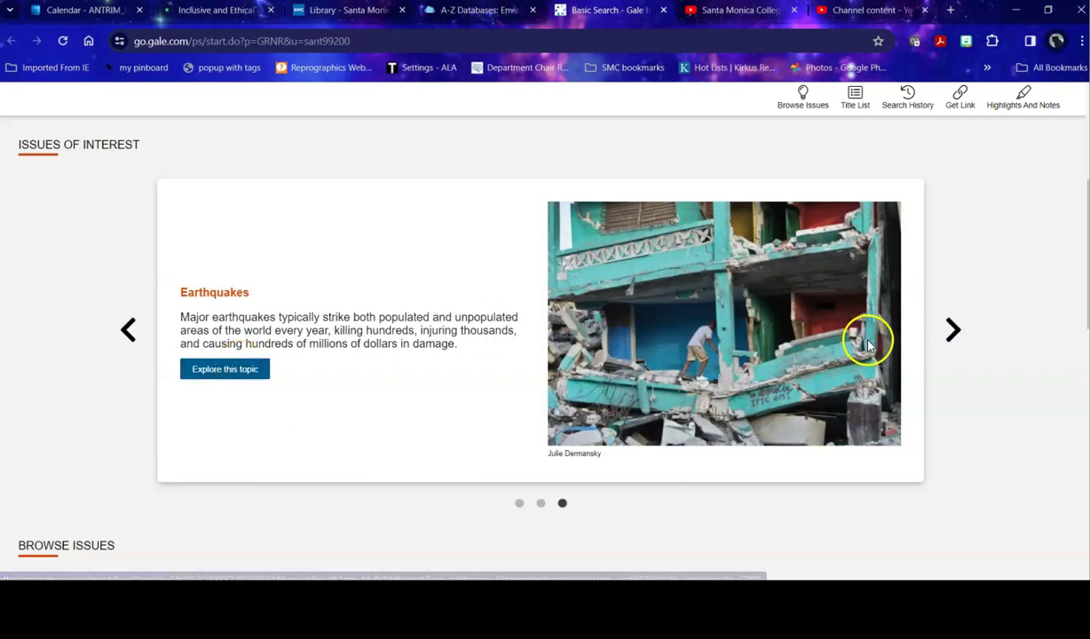
- Examine the Browse Issues categories, from Earth Systems and Land and Water Use to States and Provinces
{"action": "scroll", "coordinate": [956, 364], "scroll_direction": "down", "scroll_amount": 3}
{"action": "scroll", "coordinate": [957, 360], "scroll_direction": "down", "scroll_amount": 1}
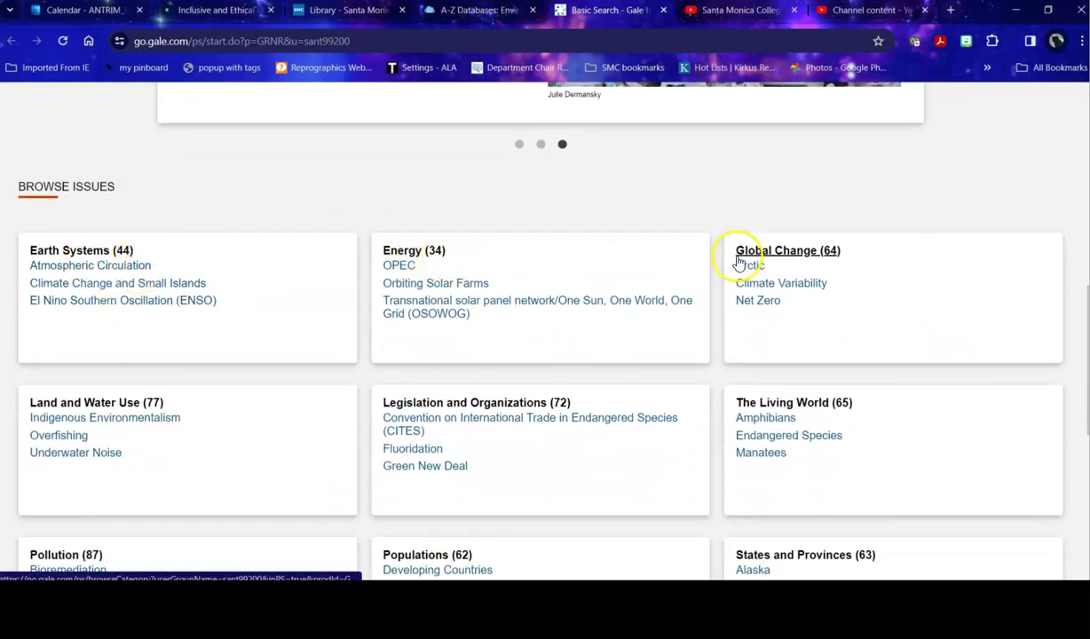
{"action": "scroll", "coordinate": [512, 401], "scroll_direction": "down", "scroll_amount": 1}
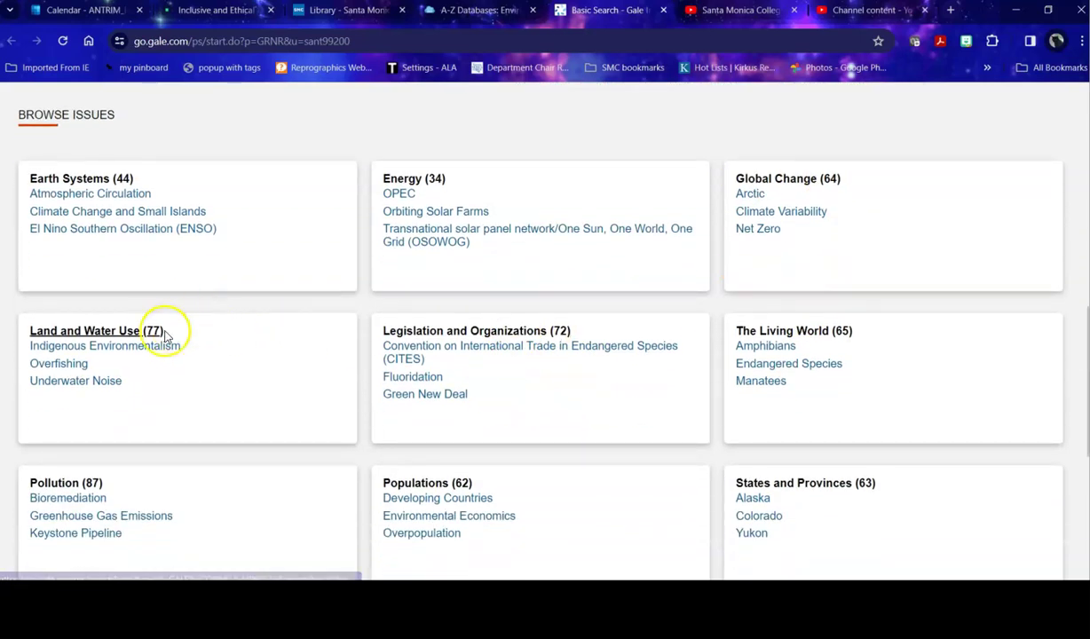
{"action": "scroll", "coordinate": [299, 306], "scroll_direction": "down", "scroll_amount": 1}
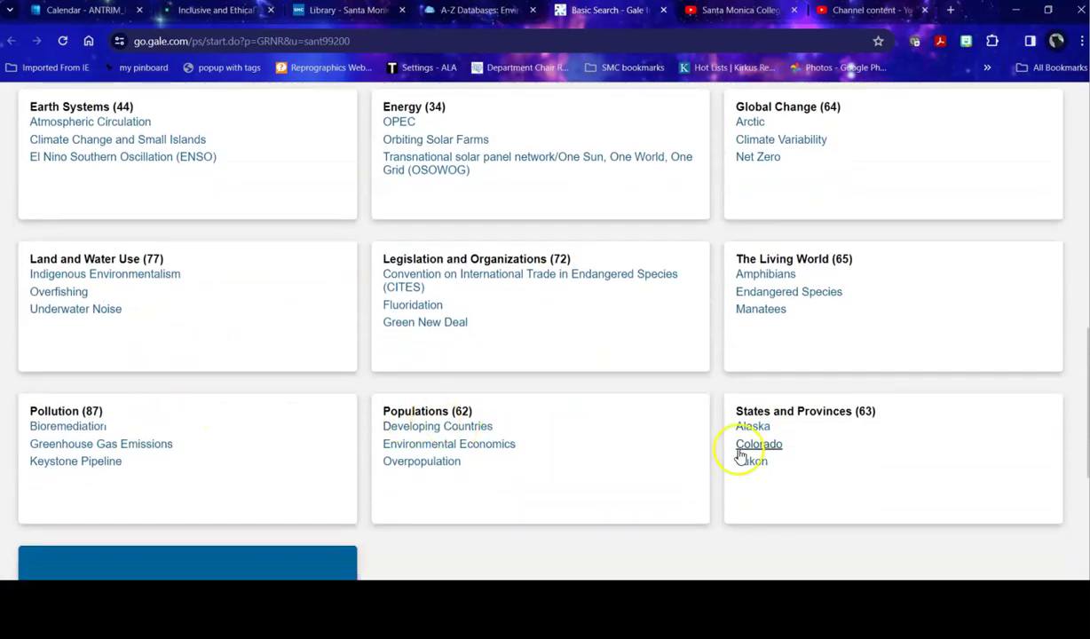
{"action": "scroll", "coordinate": [948, 401], "scroll_direction": "up", "scroll_amount": 2}
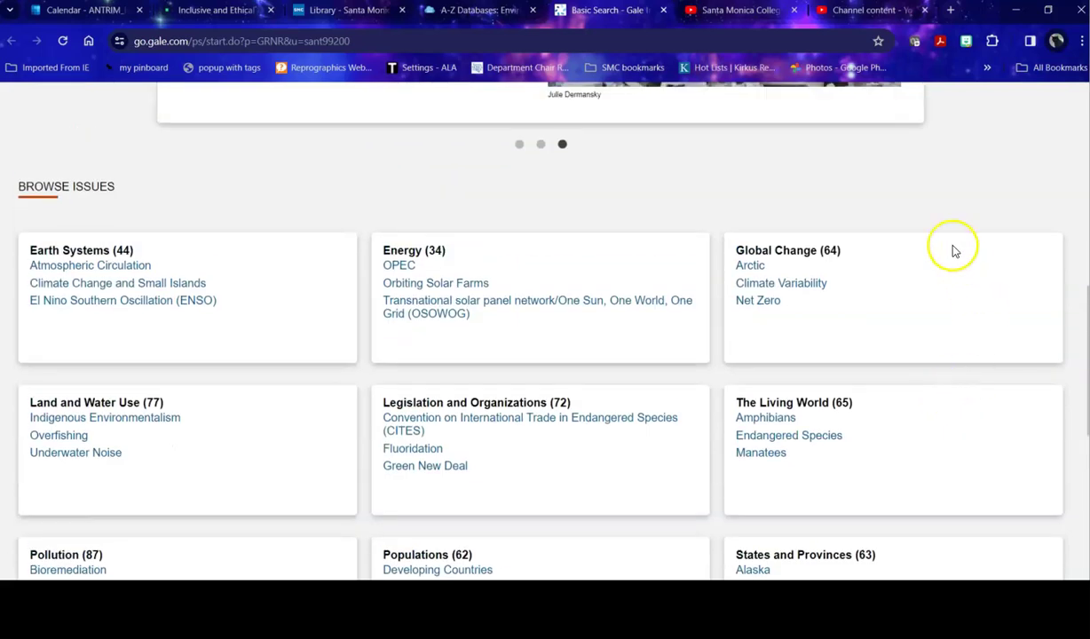
{"action": "scroll", "coordinate": [949, 251], "scroll_direction": "up", "scroll_amount": 2}
{"action": "scroll", "coordinate": [952, 255], "scroll_direction": "up", "scroll_amount": 5}
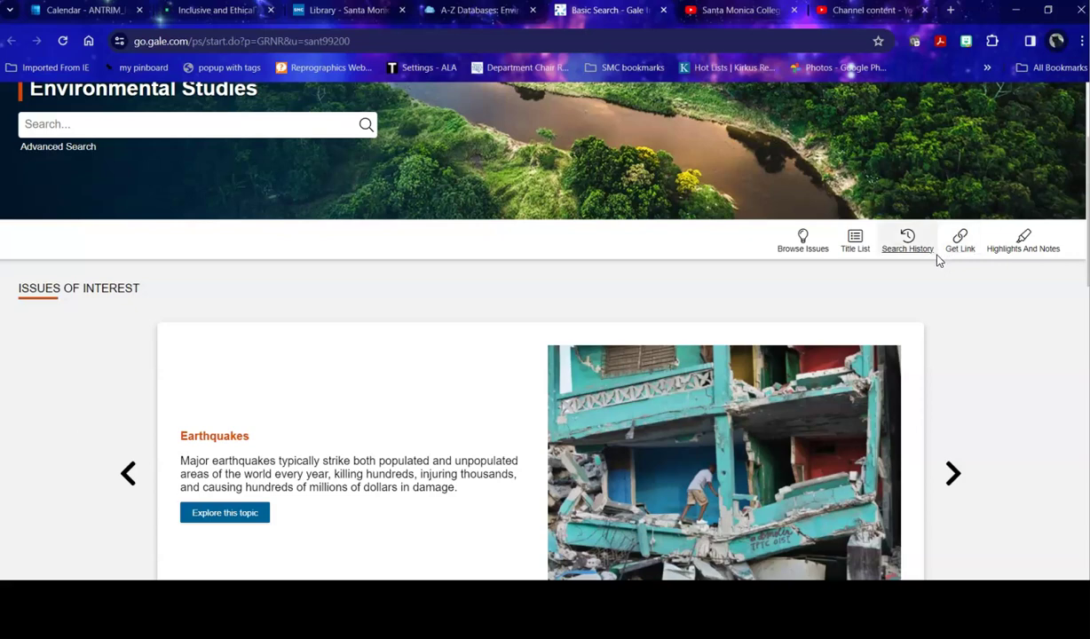
{"action": "scroll", "coordinate": [976, 309], "scroll_direction": "down", "scroll_amount": 6}
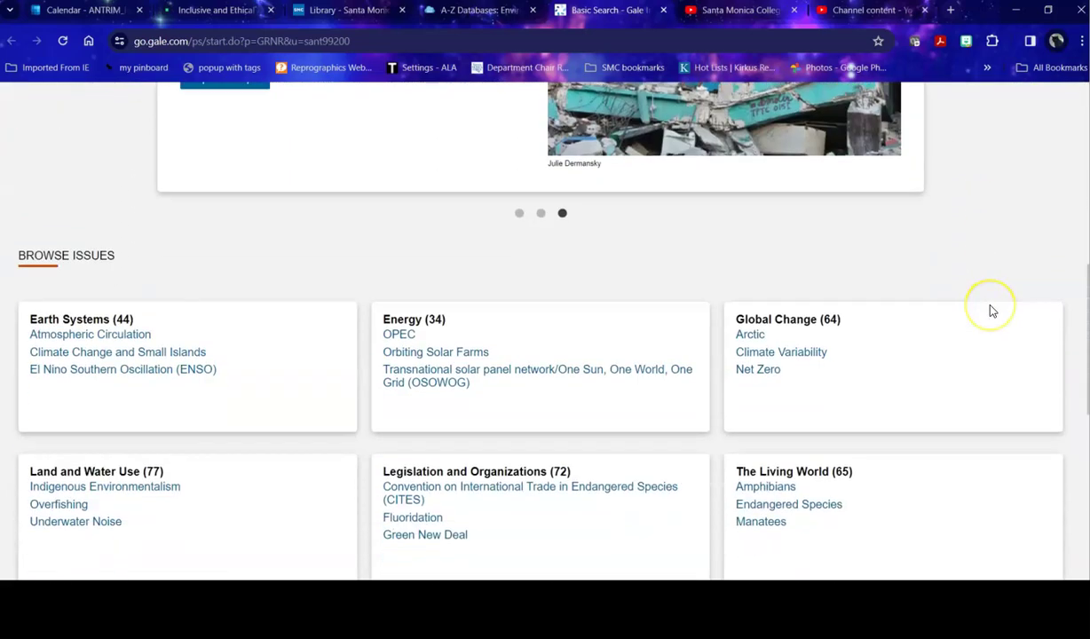
{"action": "scroll", "coordinate": [989, 309], "scroll_direction": "down", "scroll_amount": 2}
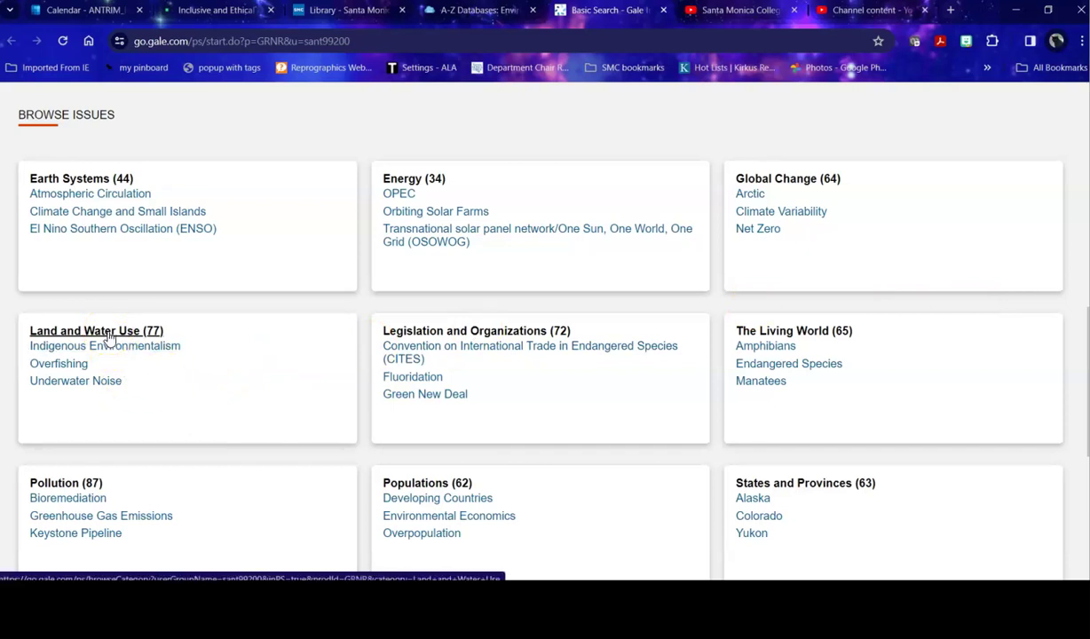
- Open the Land and Water Use category, look through its topics, and open the Sustainable Cities topic
{"action": "left_click", "coordinate": [109, 332]}
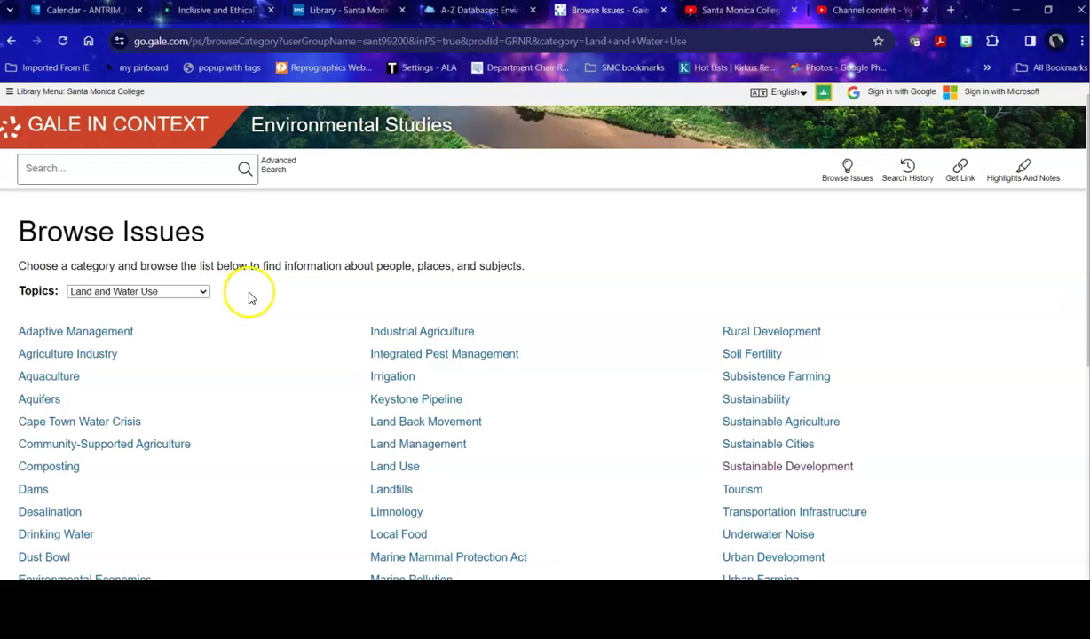
{"action": "scroll", "coordinate": [248, 292], "scroll_direction": "down", "scroll_amount": 1}
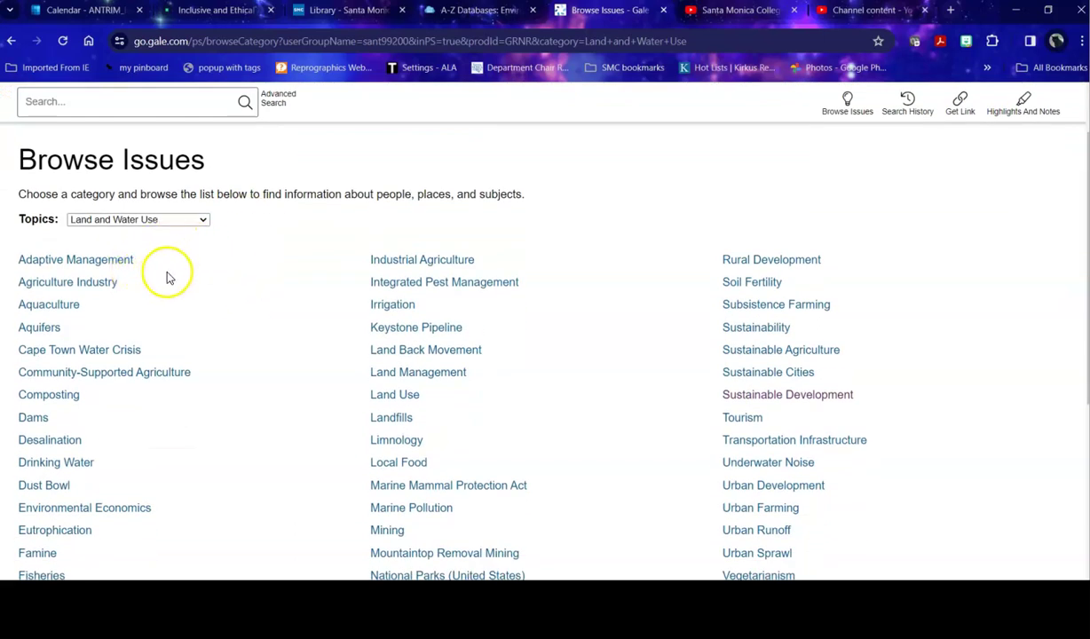
{"action": "scroll", "coordinate": [524, 292], "scroll_direction": "down", "scroll_amount": 1}
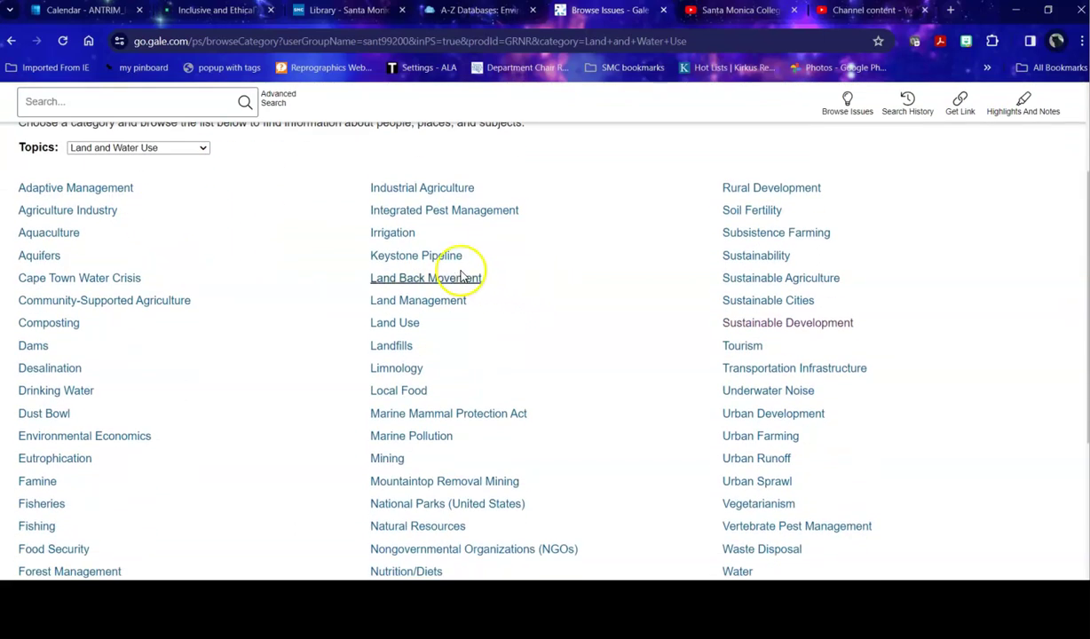
{"action": "scroll", "coordinate": [226, 263], "scroll_direction": "down", "scroll_amount": 1}
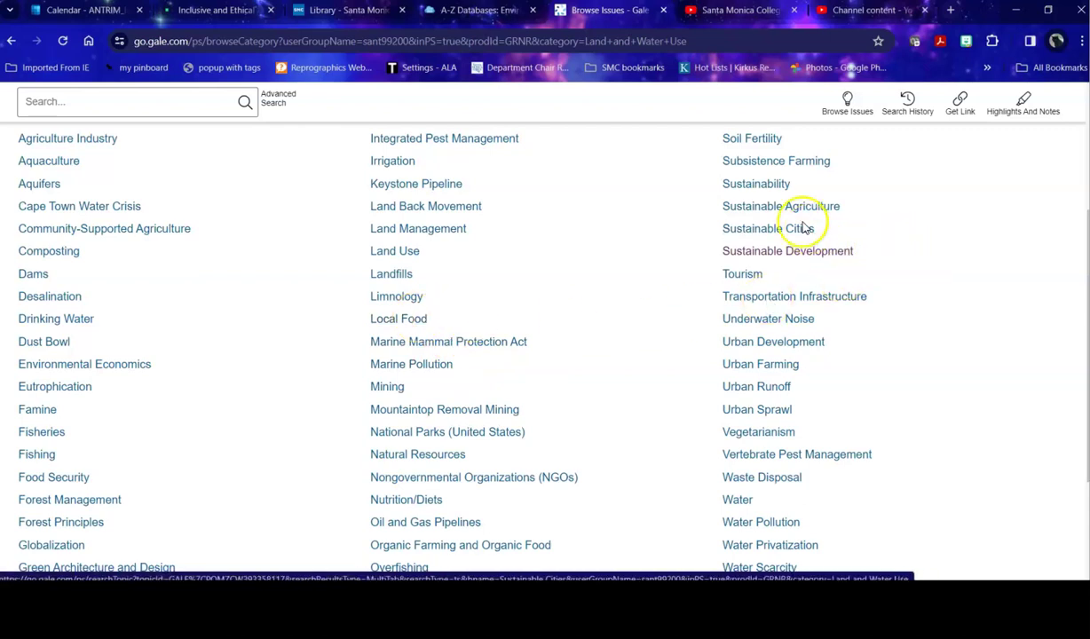
{"action": "left_click", "coordinate": [797, 233]}
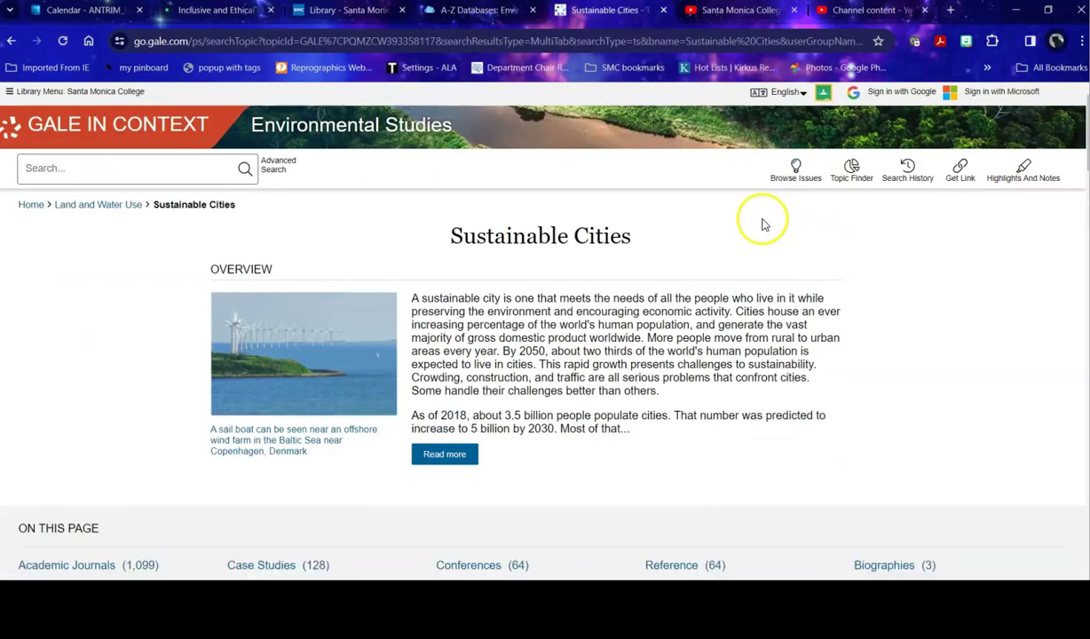
- Open the full Sustainable Cities overview and read through it to Further Readings, Source Citation and More Like This
{"action": "scroll", "coordinate": [694, 316], "scroll_direction": "down", "scroll_amount": 2}
{"action": "scroll", "coordinate": [325, 324], "scroll_direction": "down", "scroll_amount": 2}
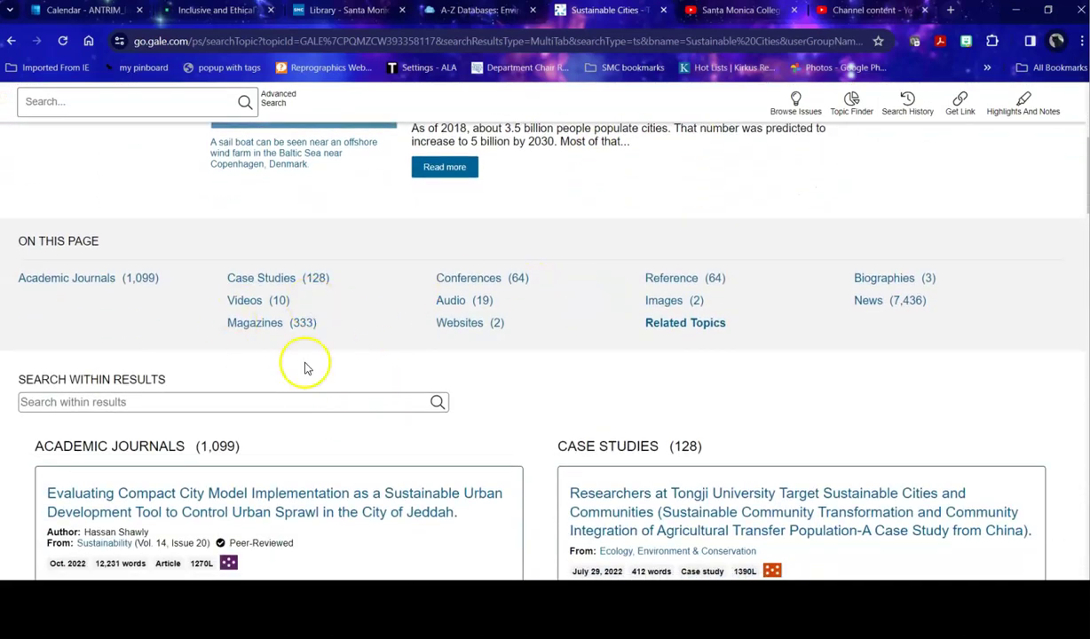
{"action": "scroll", "coordinate": [701, 355], "scroll_direction": "up", "scroll_amount": 2}
{"action": "scroll", "coordinate": [639, 400], "scroll_direction": "up", "scroll_amount": 1}
{"action": "left_click", "coordinate": [450, 381]}
{"action": "scroll", "coordinate": [799, 337], "scroll_direction": "down", "scroll_amount": 2}
{"action": "scroll", "coordinate": [446, 358], "scroll_direction": "down", "scroll_amount": 3}
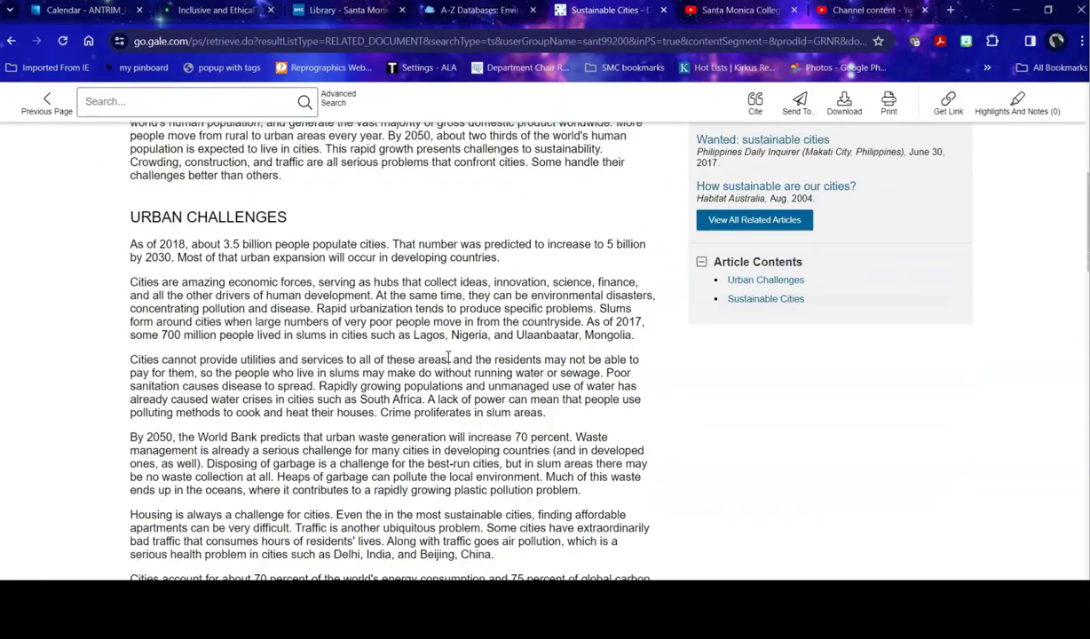
{"action": "scroll", "coordinate": [449, 358], "scroll_direction": "down", "scroll_amount": 10}
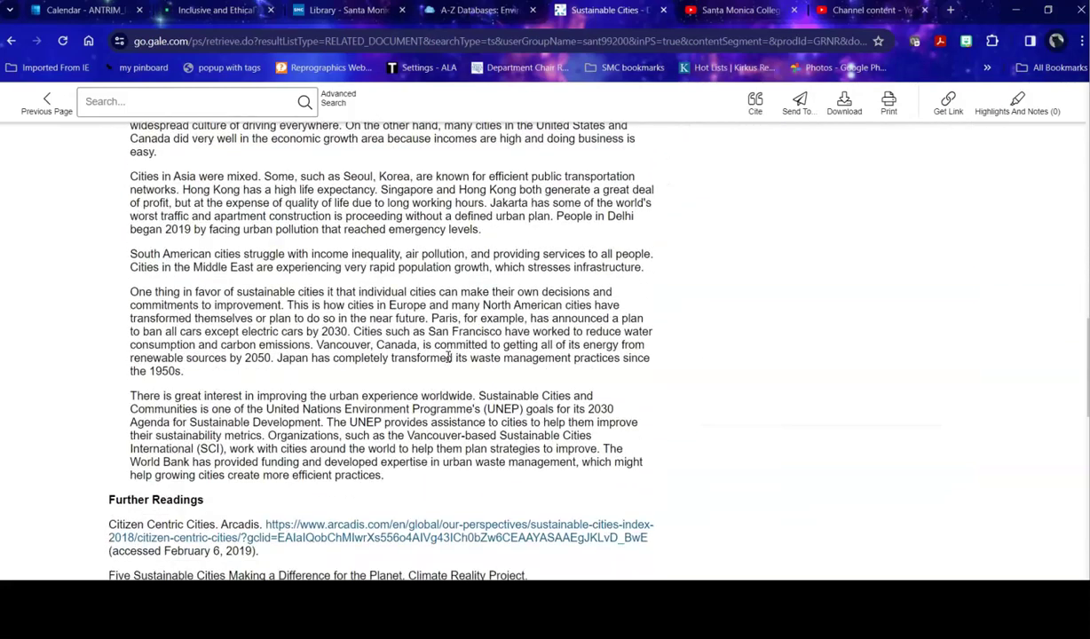
{"action": "scroll", "coordinate": [448, 357], "scroll_direction": "down", "scroll_amount": 3}
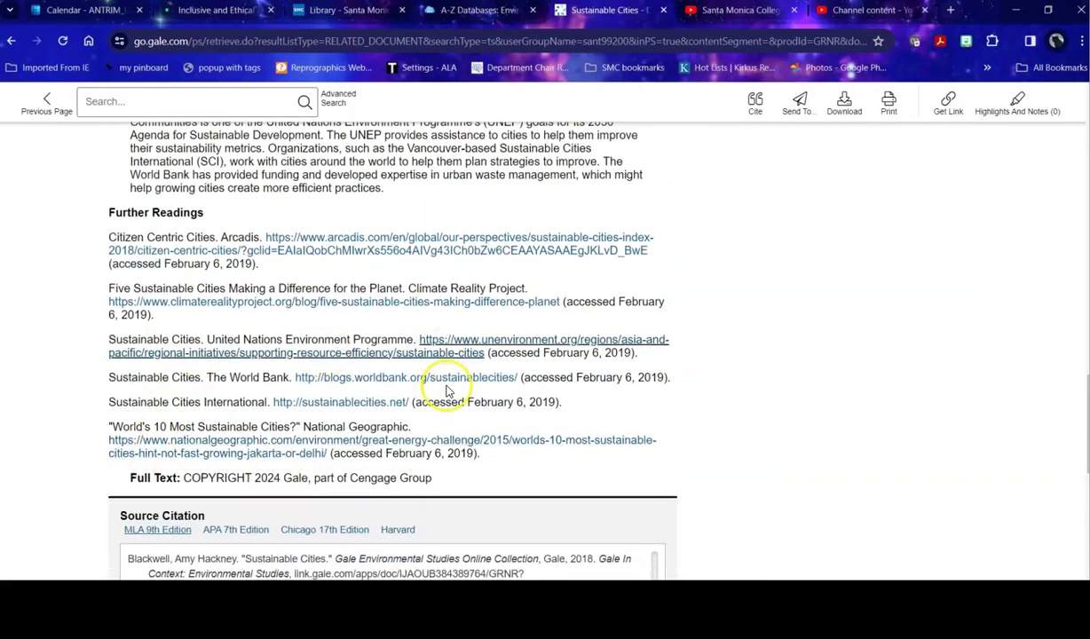
{"action": "scroll", "coordinate": [811, 365], "scroll_direction": "down", "scroll_amount": 2}
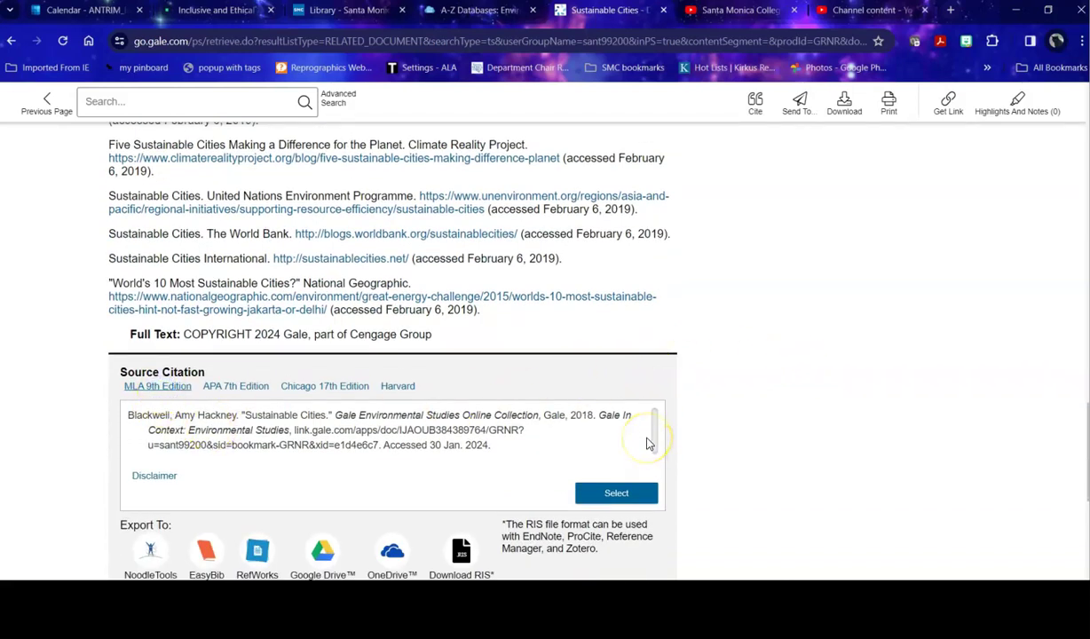
{"action": "scroll", "coordinate": [701, 400], "scroll_direction": "down", "scroll_amount": 2}
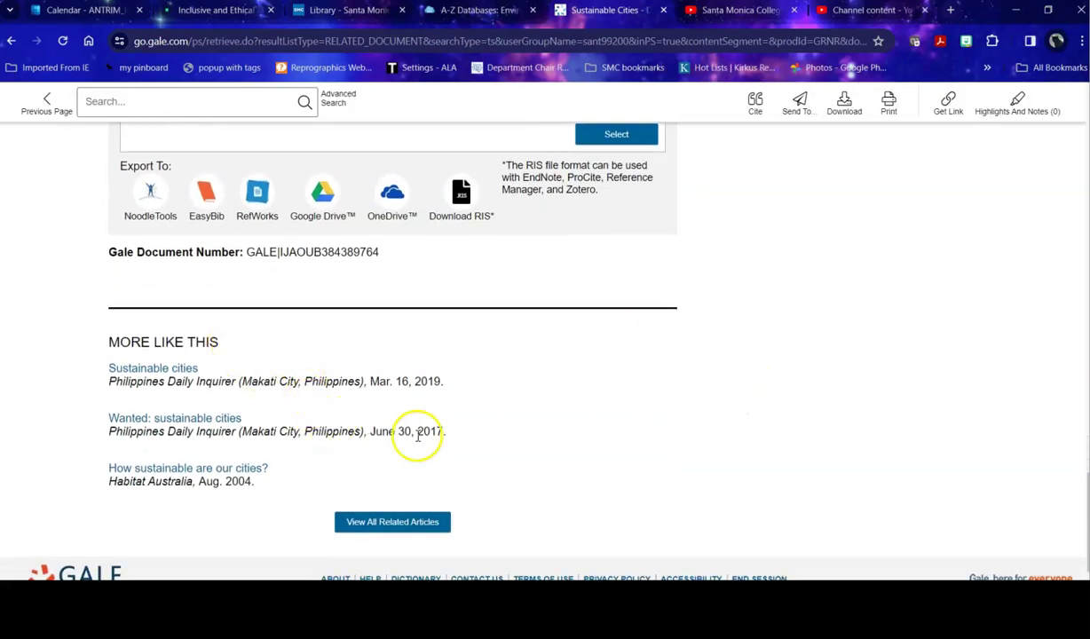
- Review the article's tools and Explore links, and jump to its Sustainable Cities section from the Article Contents
{"action": "scroll", "coordinate": [697, 426], "scroll_direction": "up", "scroll_amount": 2}
{"action": "scroll", "coordinate": [710, 439], "scroll_direction": "up", "scroll_amount": 15}
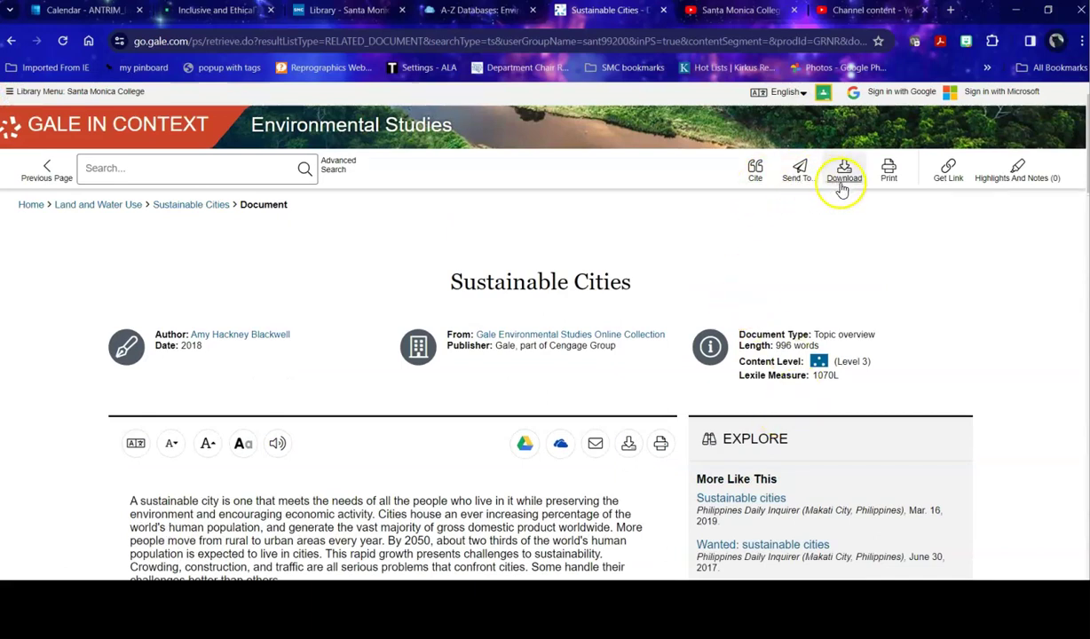
{"action": "scroll", "coordinate": [1017, 273], "scroll_direction": "down", "scroll_amount": 2}
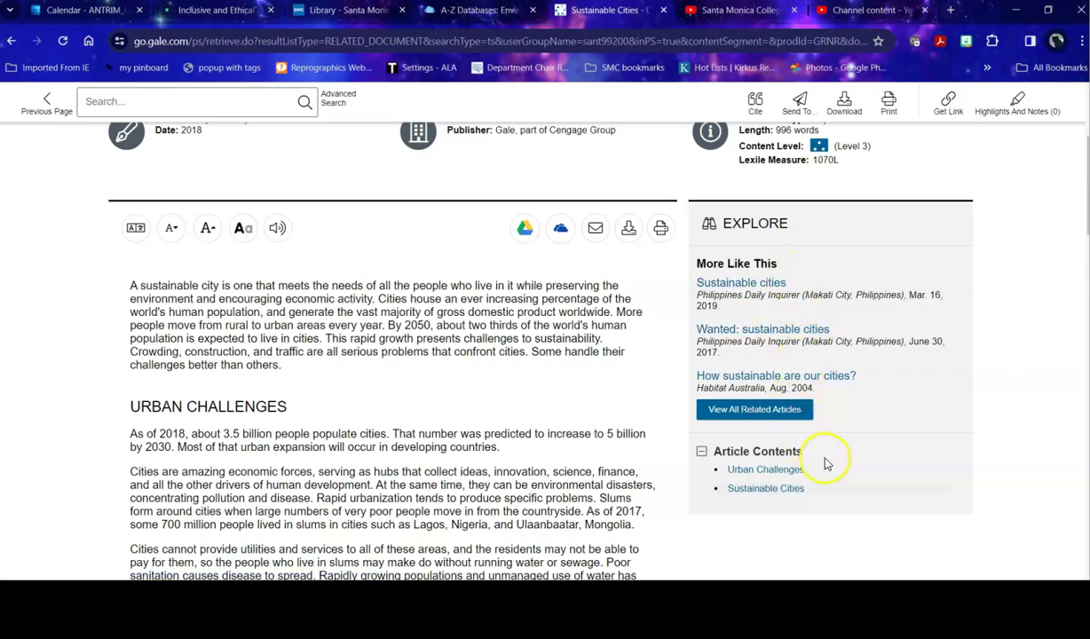
{"action": "left_click", "coordinate": [769, 494]}
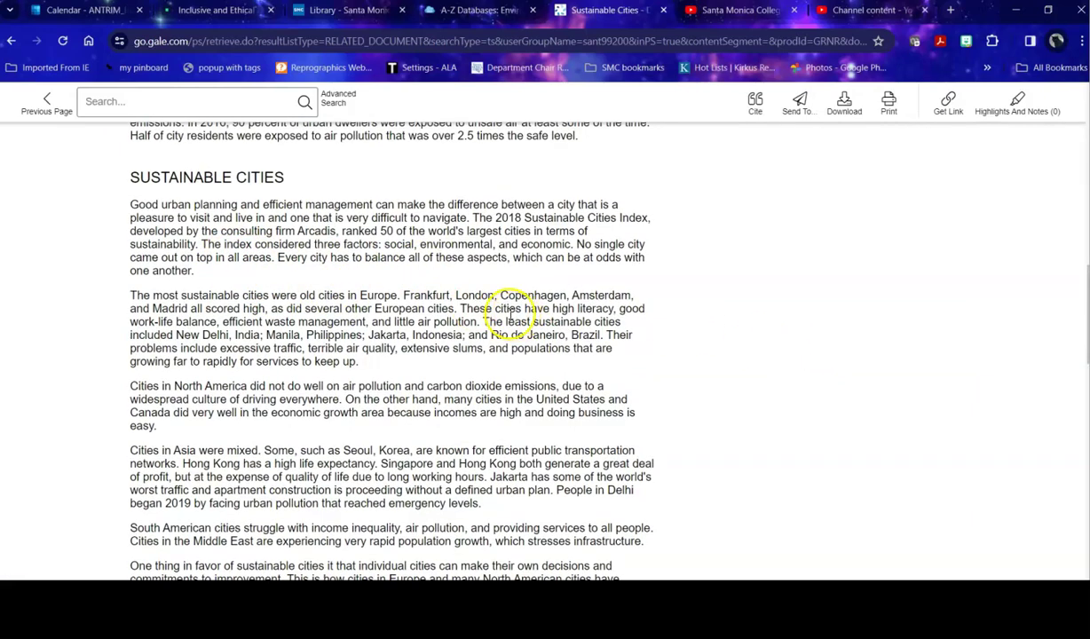
{"action": "scroll", "coordinate": [364, 258], "scroll_direction": "up", "scroll_amount": 15}
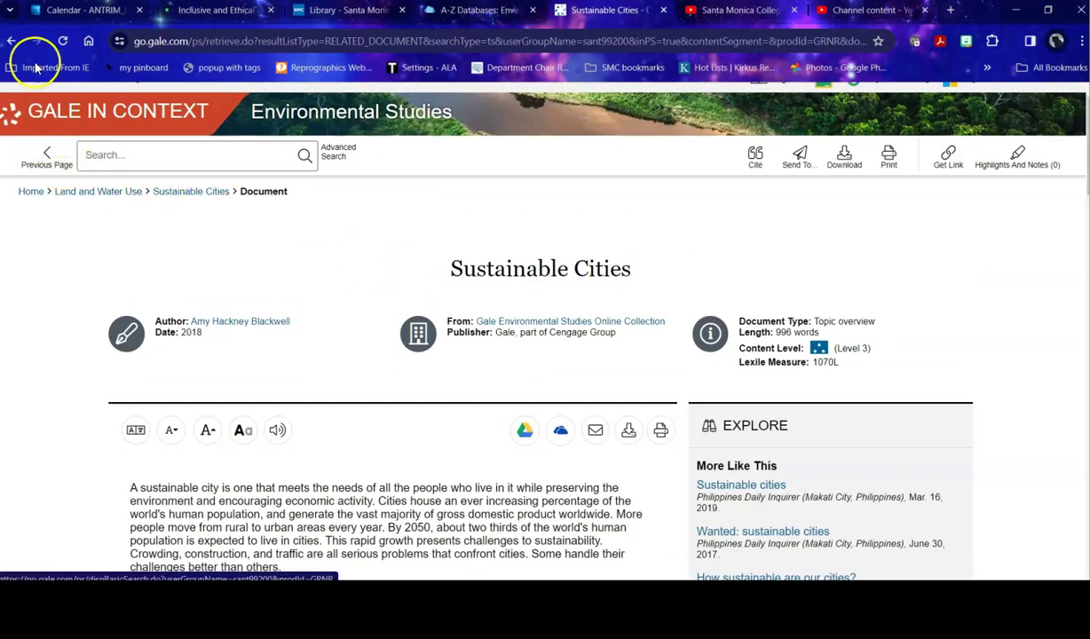
- Return to the Sustainable Cities topic page and review its content types and the Academic Journals and Case Studies previews
{"action": "left_click", "coordinate": [11, 40]}
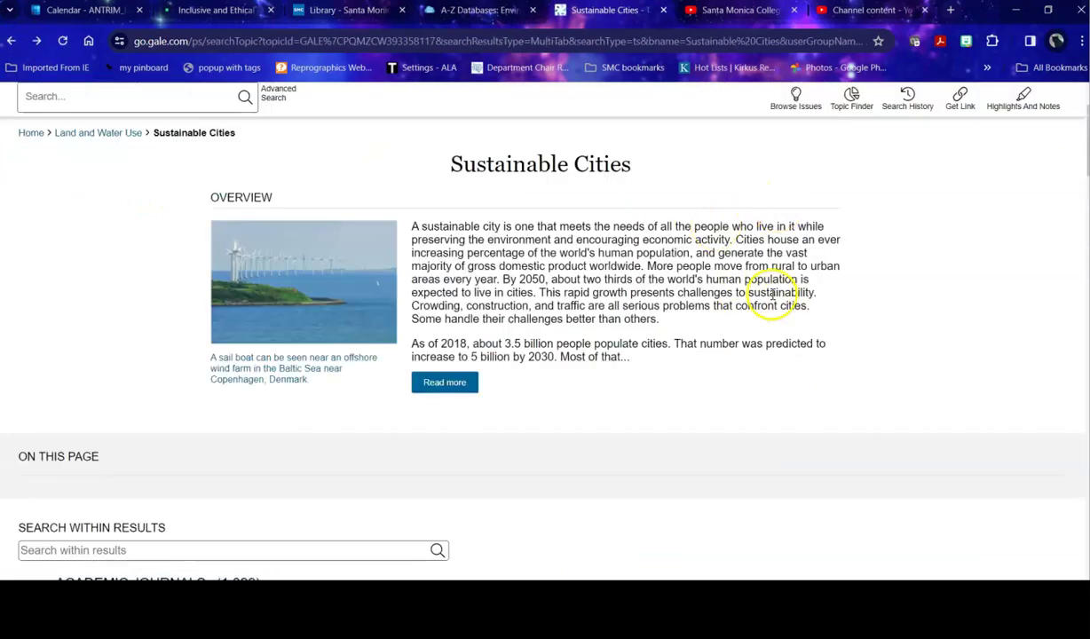
{"action": "scroll", "coordinate": [760, 302], "scroll_direction": "down", "scroll_amount": 2}
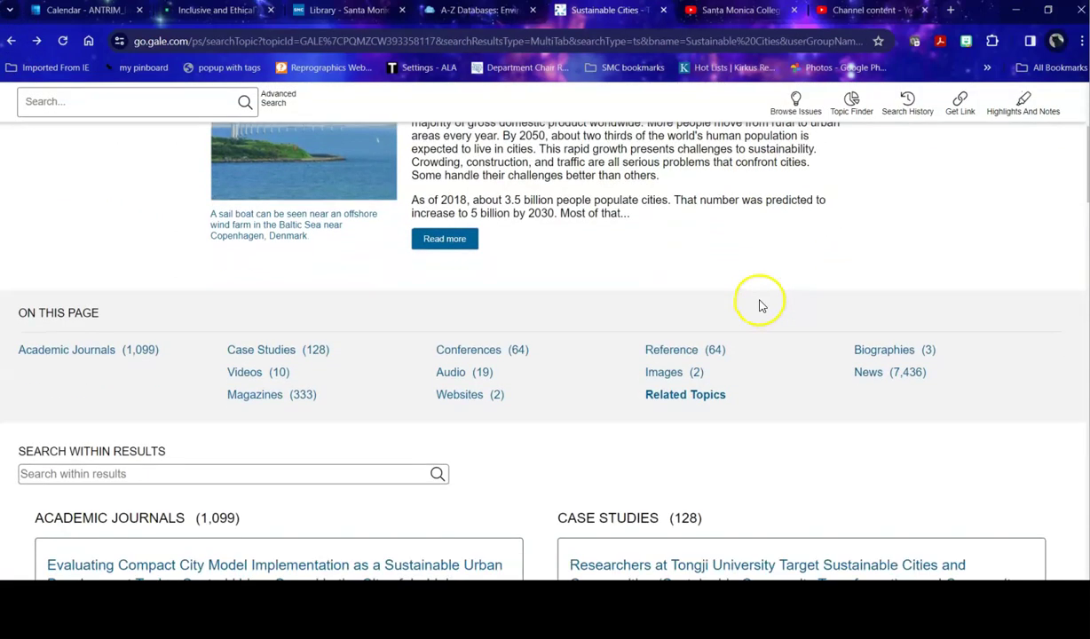
{"action": "scroll", "coordinate": [760, 305], "scroll_direction": "down", "scroll_amount": 1}
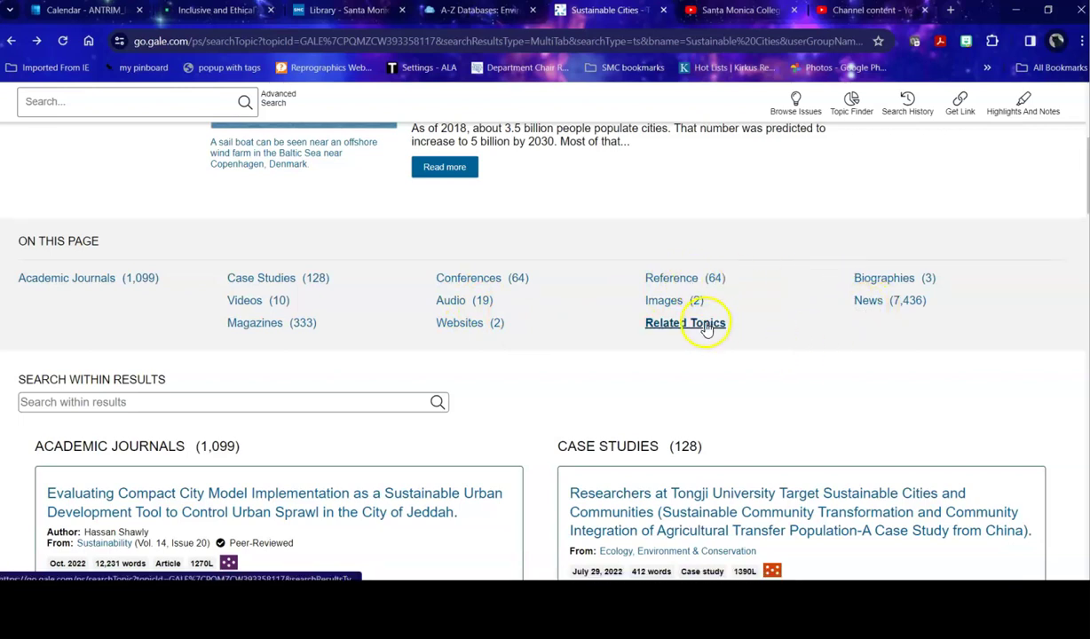
{"action": "scroll", "coordinate": [708, 331], "scroll_direction": "down", "scroll_amount": 3}
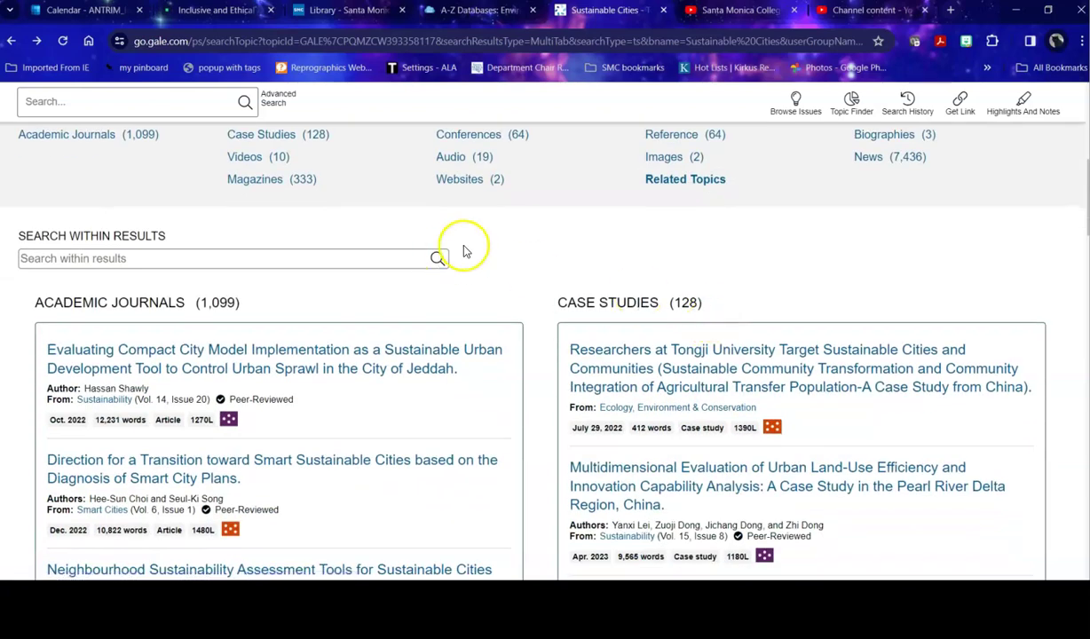
{"action": "scroll", "coordinate": [365, 244], "scroll_direction": "down", "scroll_amount": 4}
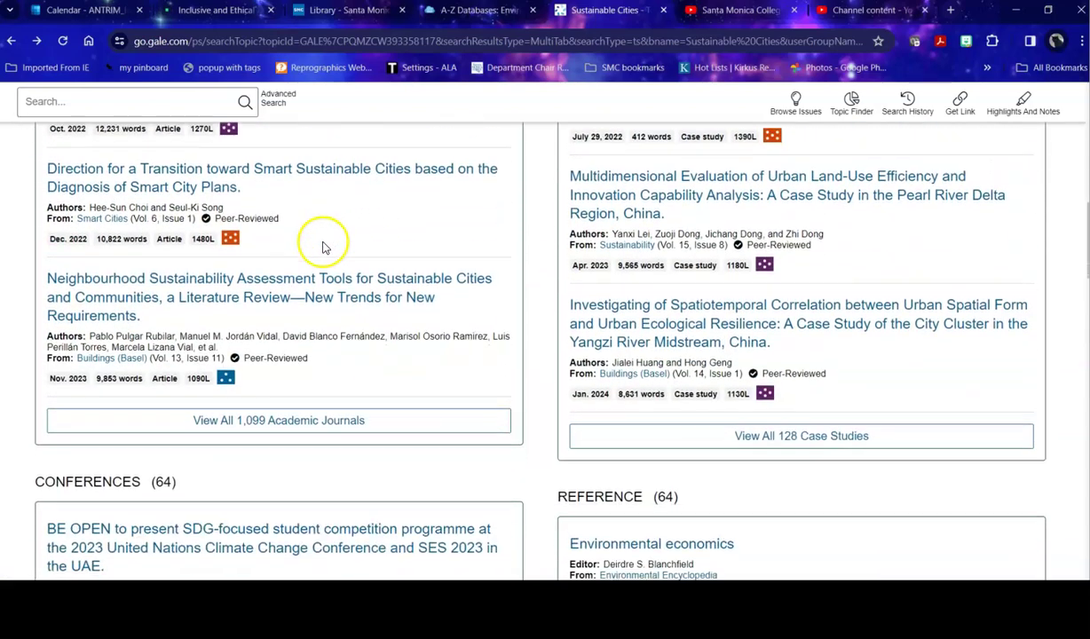
{"action": "scroll", "coordinate": [312, 284], "scroll_direction": "up", "scroll_amount": 4}
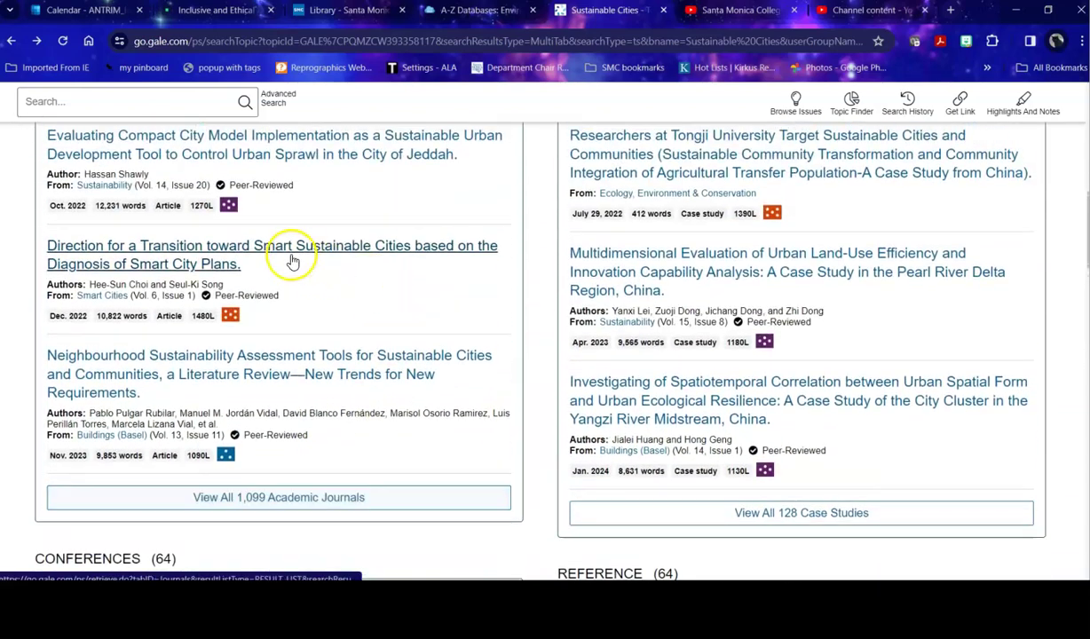
- Search within the Sustainable Cities results for "air"
{"action": "left_click", "coordinate": [130, 188]}
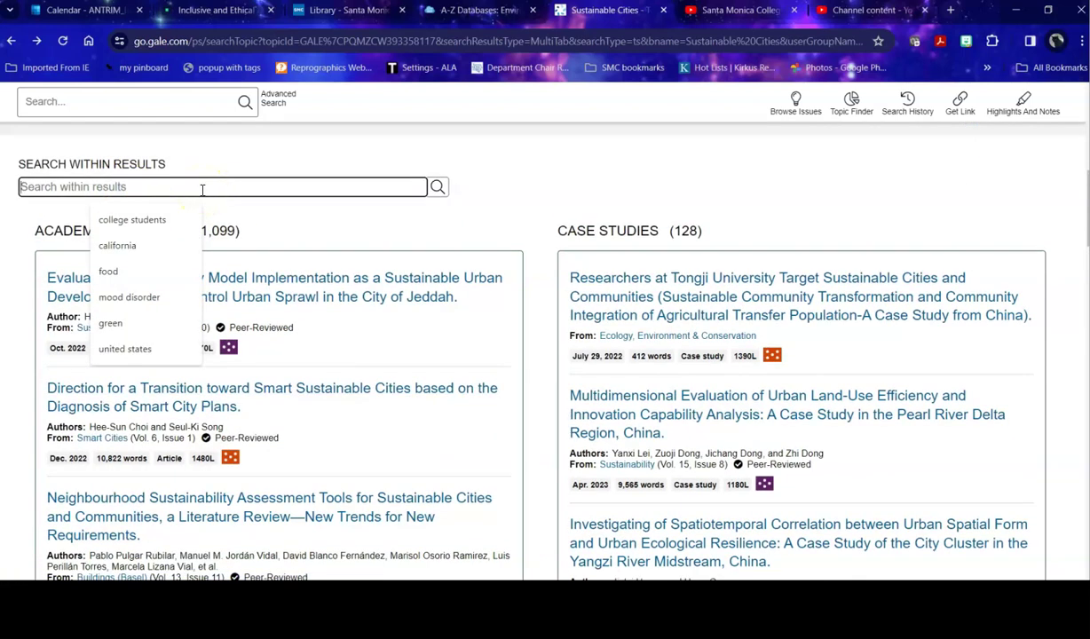
{"action": "type", "text": "air"}
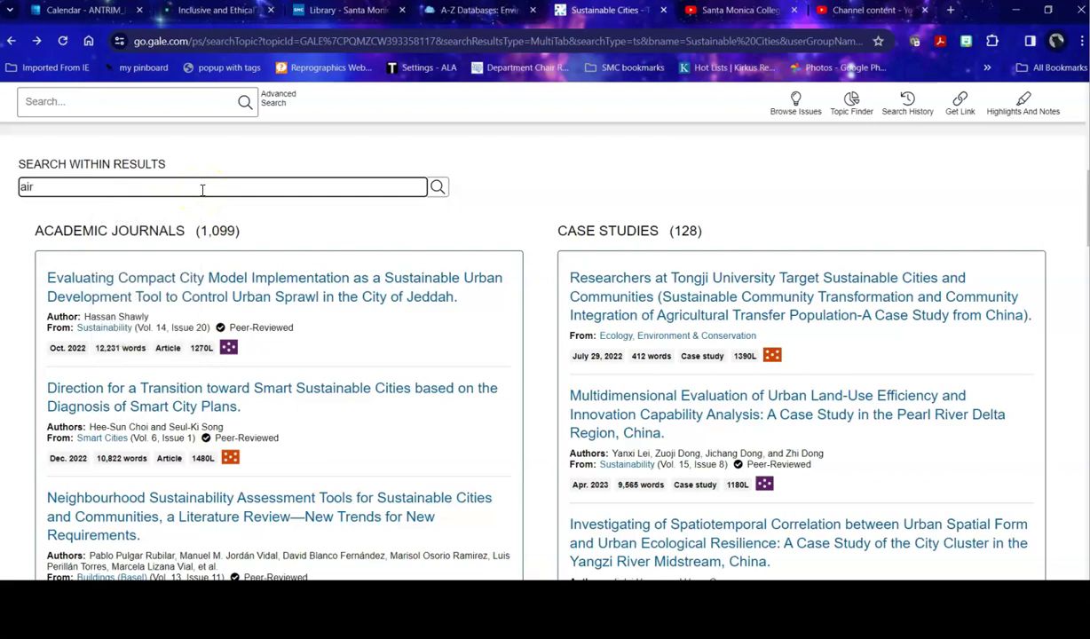
{"action": "left_click", "coordinate": [438, 187]}
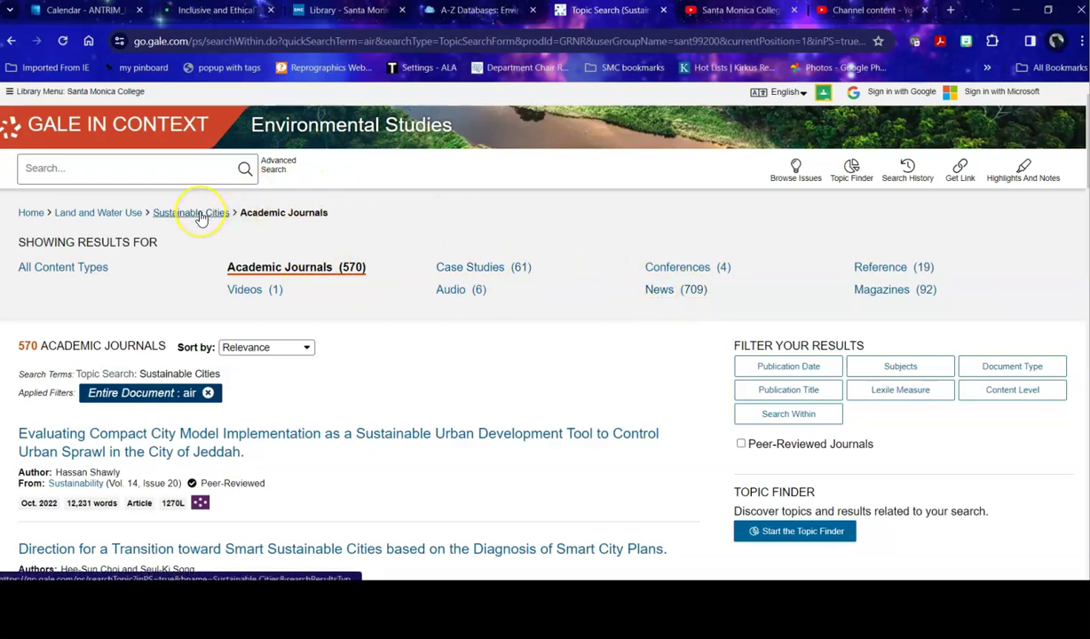
- Return to the topic page, open all of its Academic Journals results, and limit them to Peer-Reviewed Journals
{"action": "left_click", "coordinate": [12, 41]}
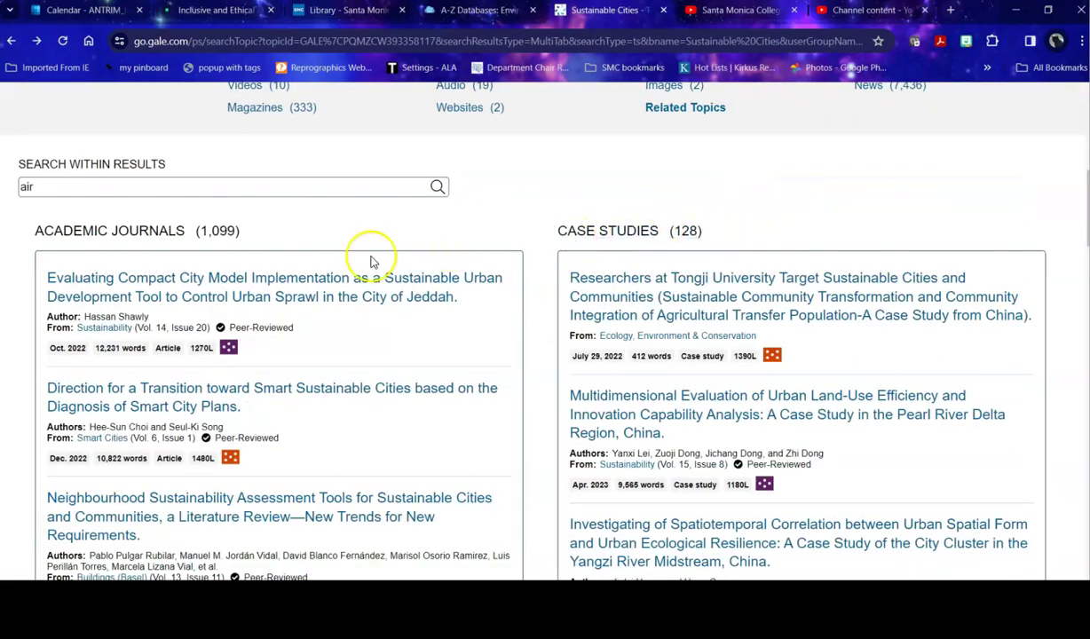
{"action": "left_click", "coordinate": [158, 240]}
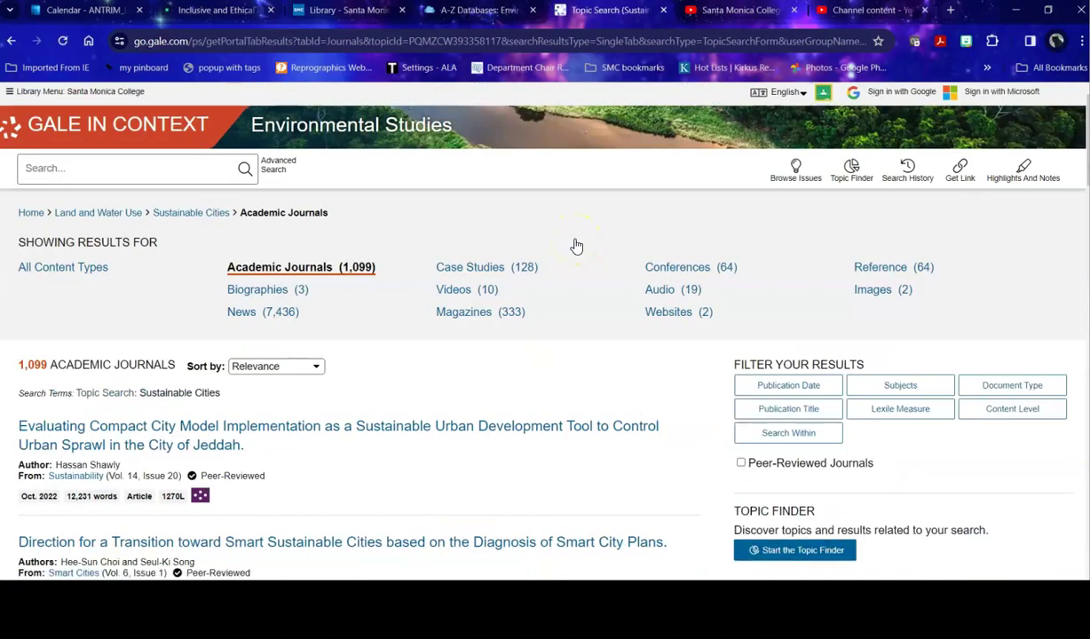
{"action": "scroll", "coordinate": [584, 245], "scroll_direction": "down", "scroll_amount": 2}
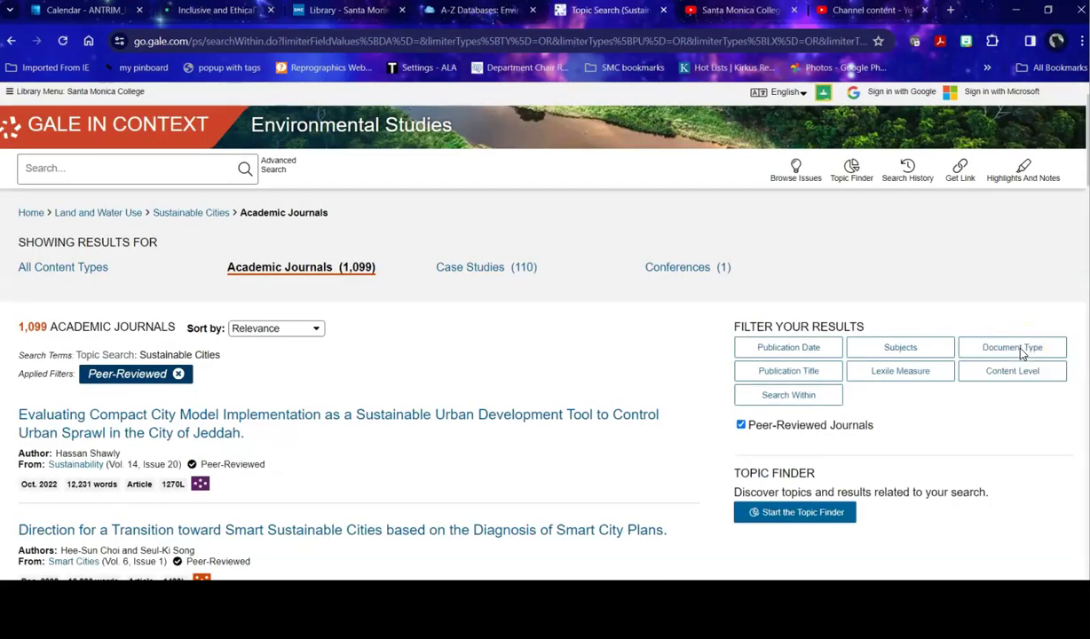
- Filter the academic journal results by a custom publication date range from 2021 to 2024
{"action": "left_click", "coordinate": [815, 353]}
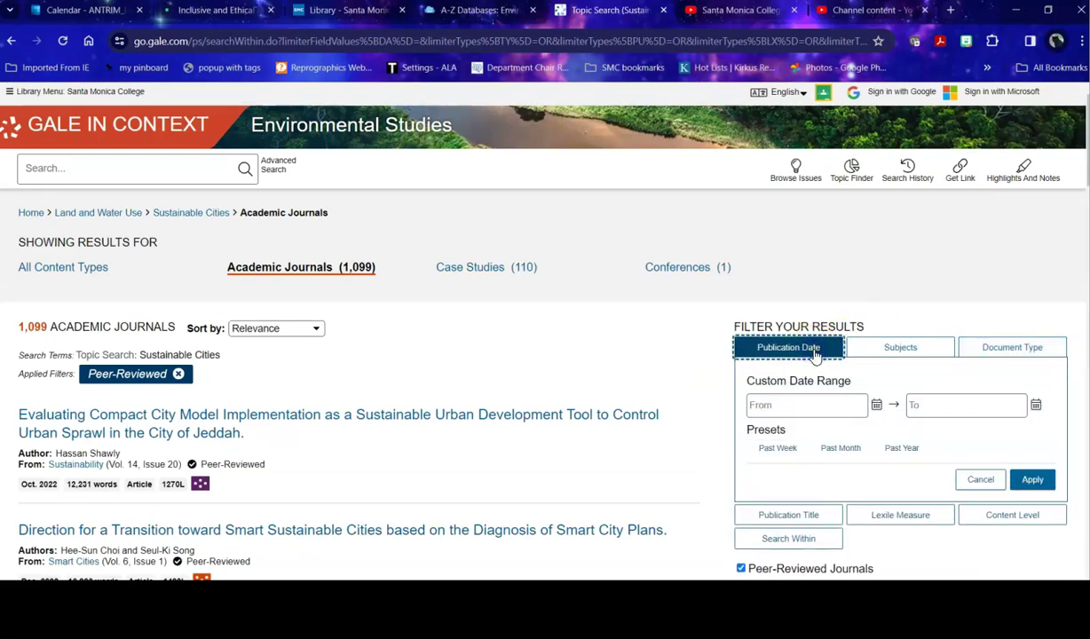
{"action": "scroll", "coordinate": [832, 364], "scroll_direction": "down", "scroll_amount": 1}
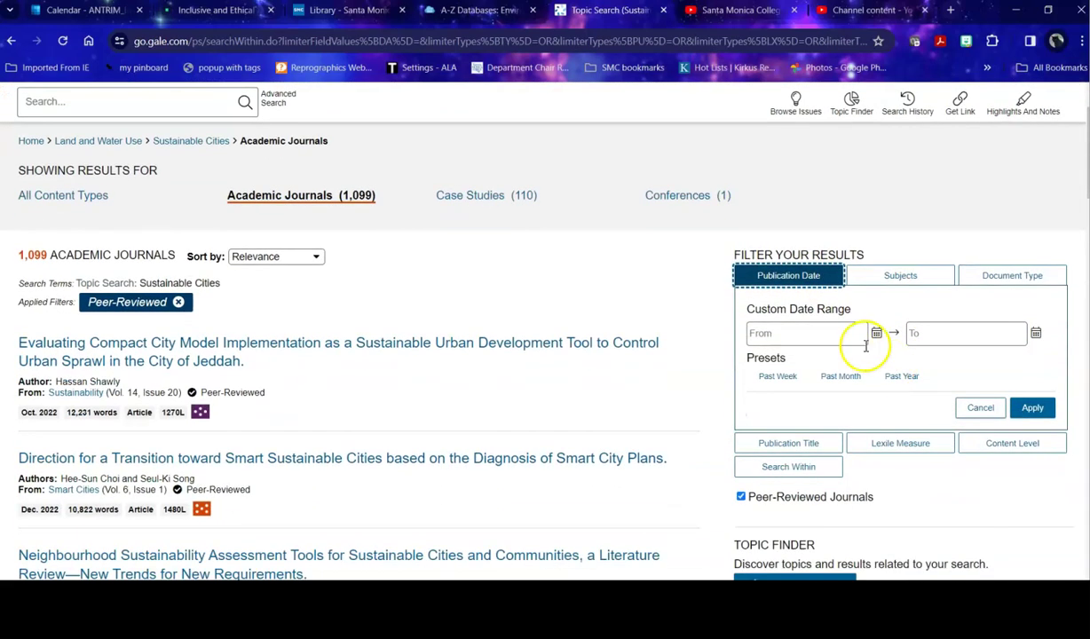
{"action": "left_click", "coordinate": [795, 336]}
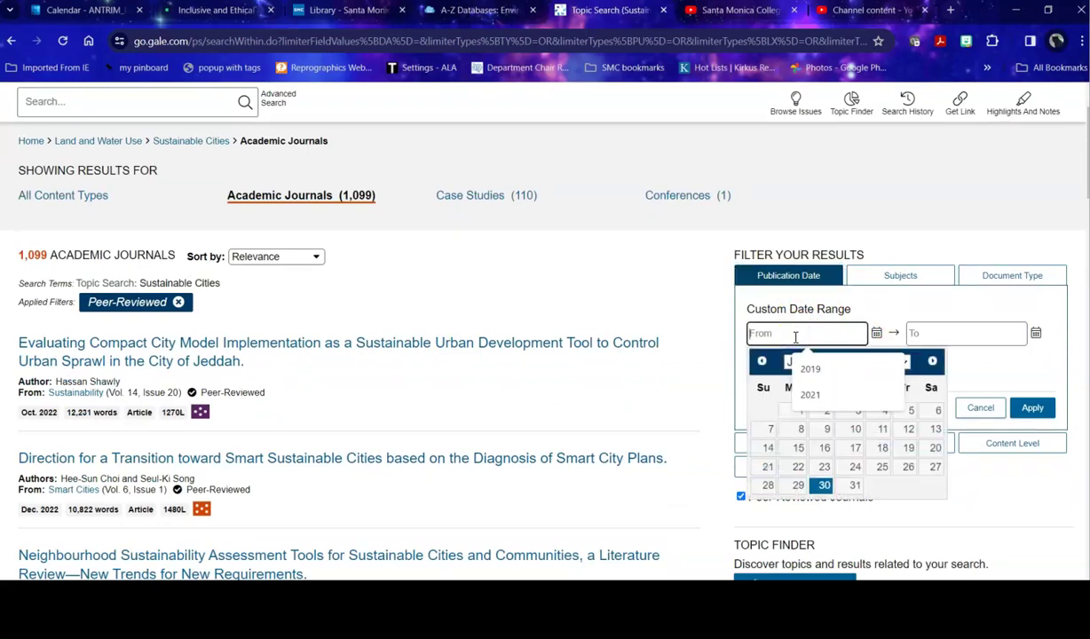
{"action": "type", "text": "2021"}
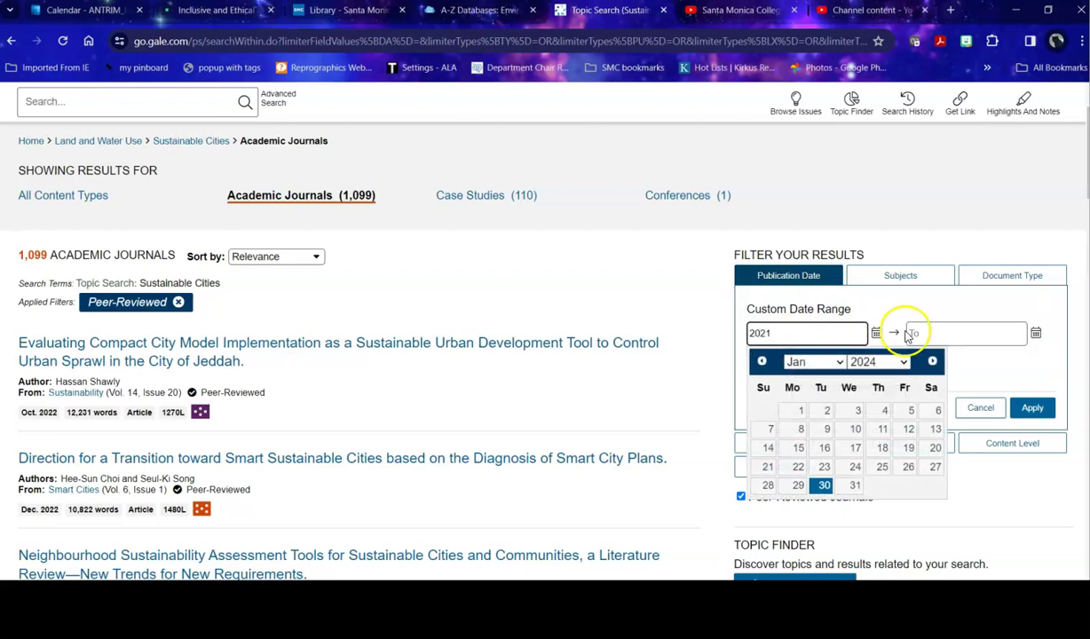
{"action": "left_click", "coordinate": [908, 334]}
{"action": "left_click", "coordinate": [930, 334]}
{"action": "type", "text": "2024"}
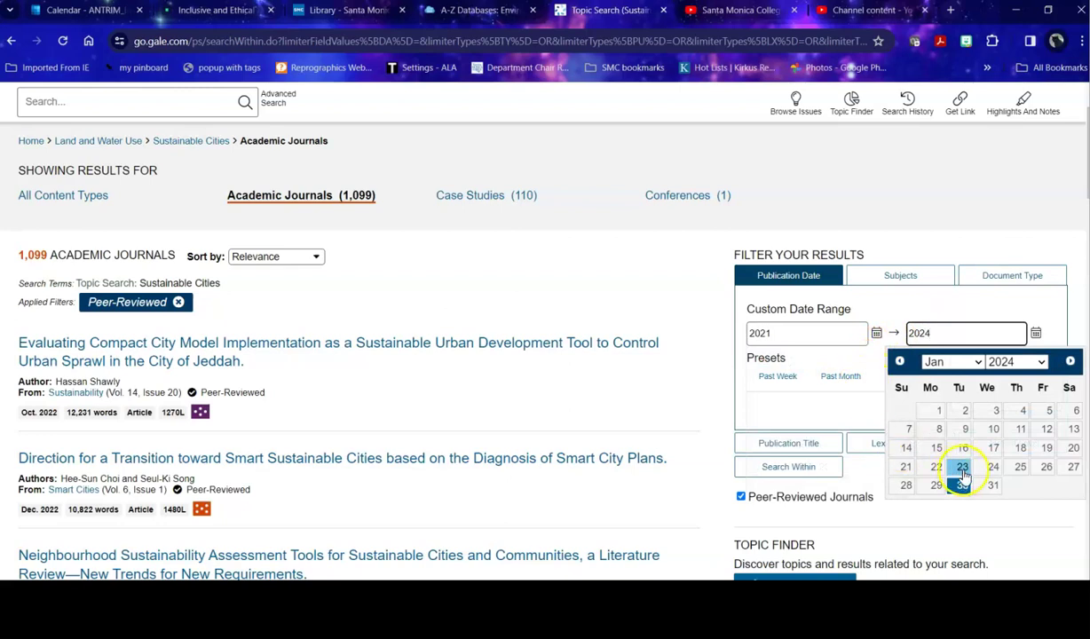
{"action": "left_click", "coordinate": [857, 413]}
{"action": "left_click", "coordinate": [1033, 413]}
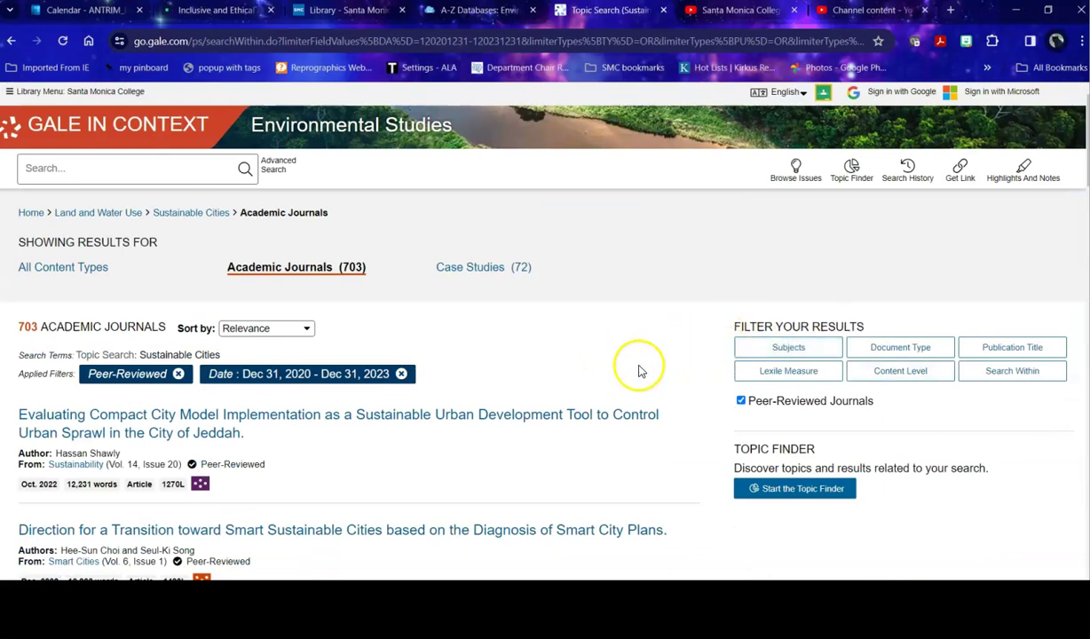
- Limit the academic journal results to the Article document type
{"action": "left_click", "coordinate": [900, 350]}
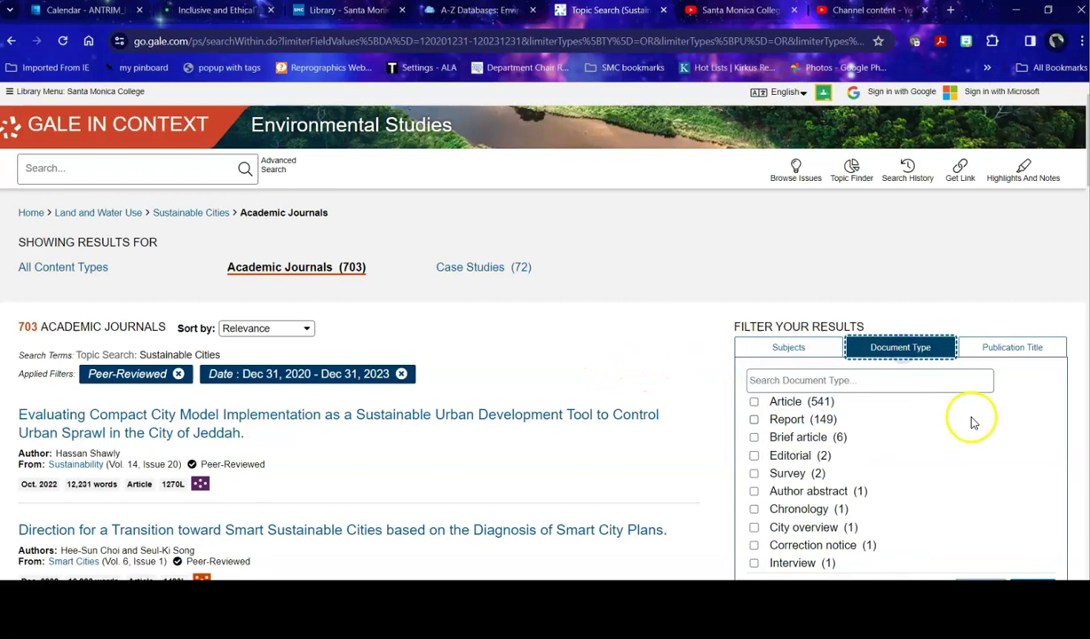
{"action": "scroll", "coordinate": [959, 413], "scroll_direction": "down", "scroll_amount": 1}
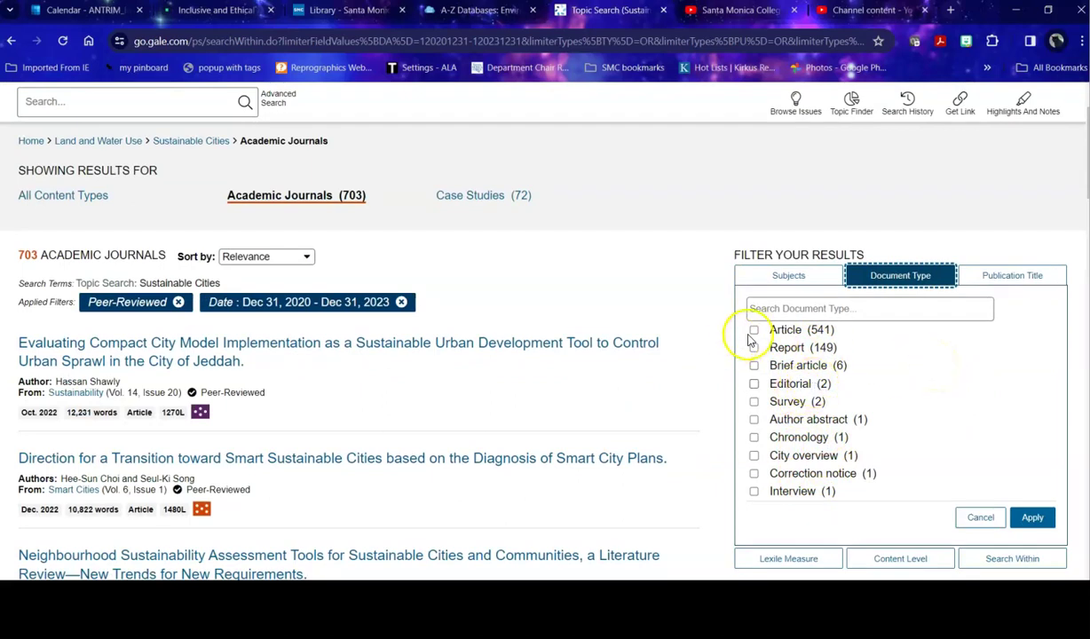
{"action": "left_click", "coordinate": [754, 331]}
{"action": "left_click", "coordinate": [1032, 516]}
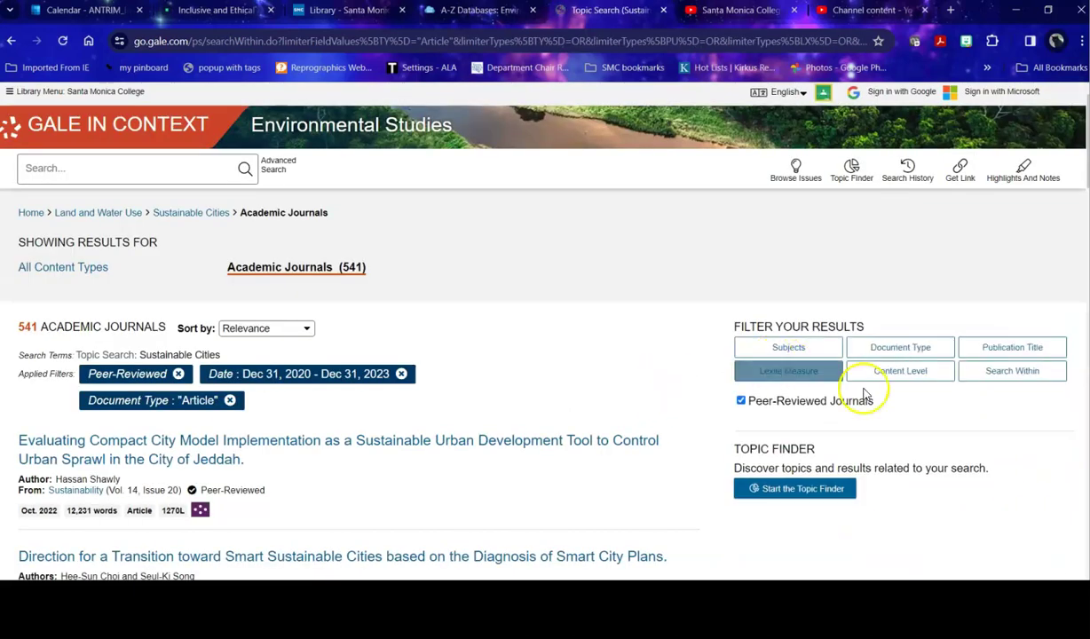
- Browse the subject filters for the article results and narrow them to Sustainable development
{"action": "left_click", "coordinate": [817, 350]}
{"action": "scroll", "coordinate": [963, 414], "scroll_direction": "down", "scroll_amount": 1}
{"action": "scroll", "coordinate": [1085, 423], "scroll_direction": "down", "scroll_amount": 1}
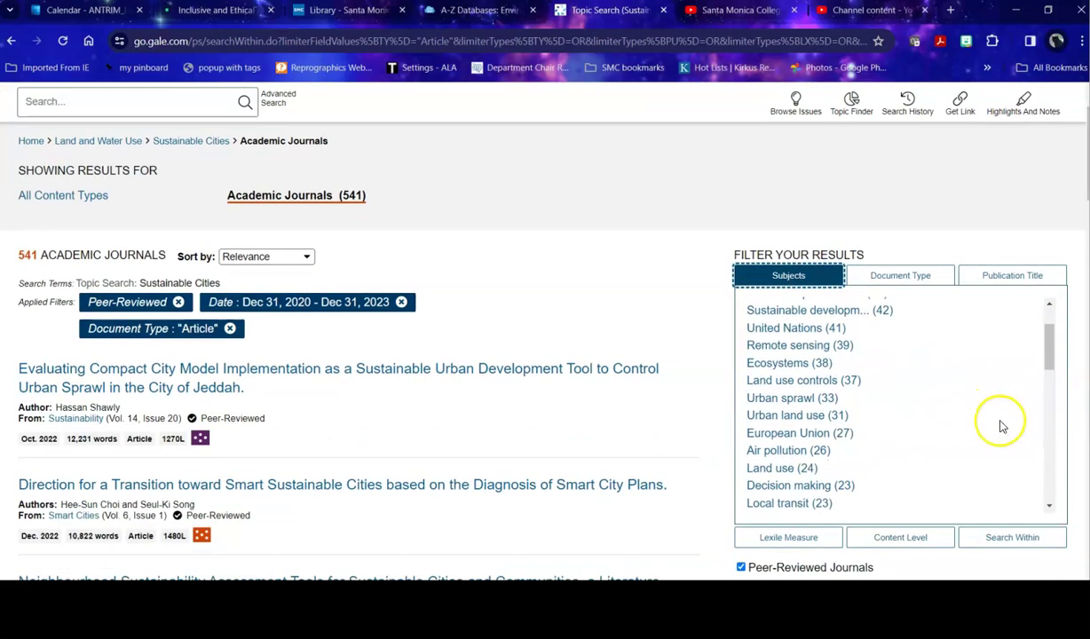
{"action": "scroll", "coordinate": [899, 404], "scroll_direction": "up", "scroll_amount": 1}
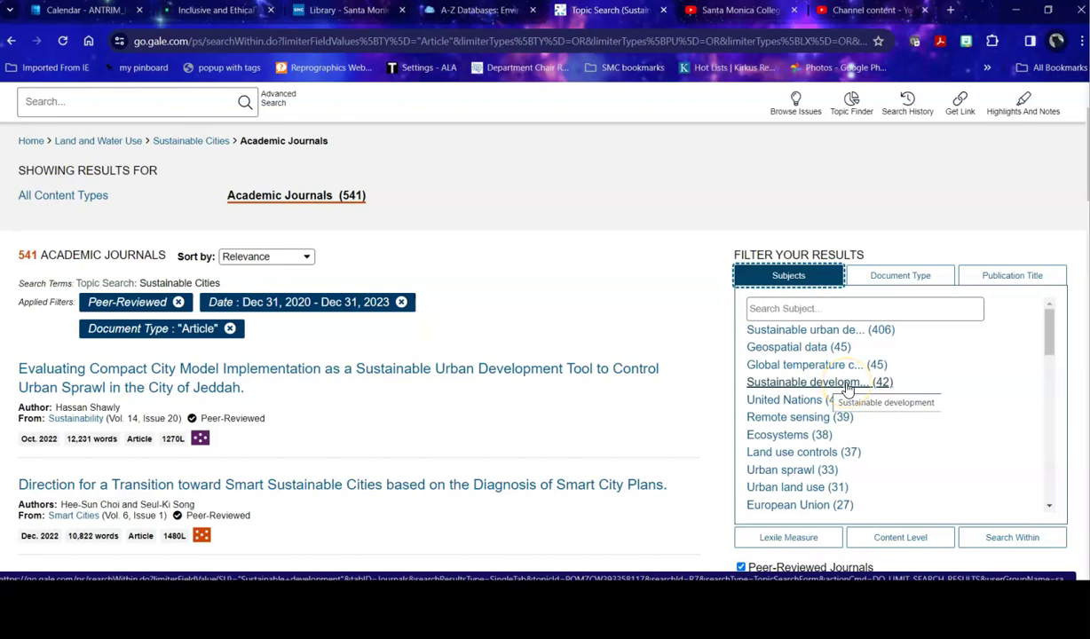
{"action": "left_click", "coordinate": [848, 388]}
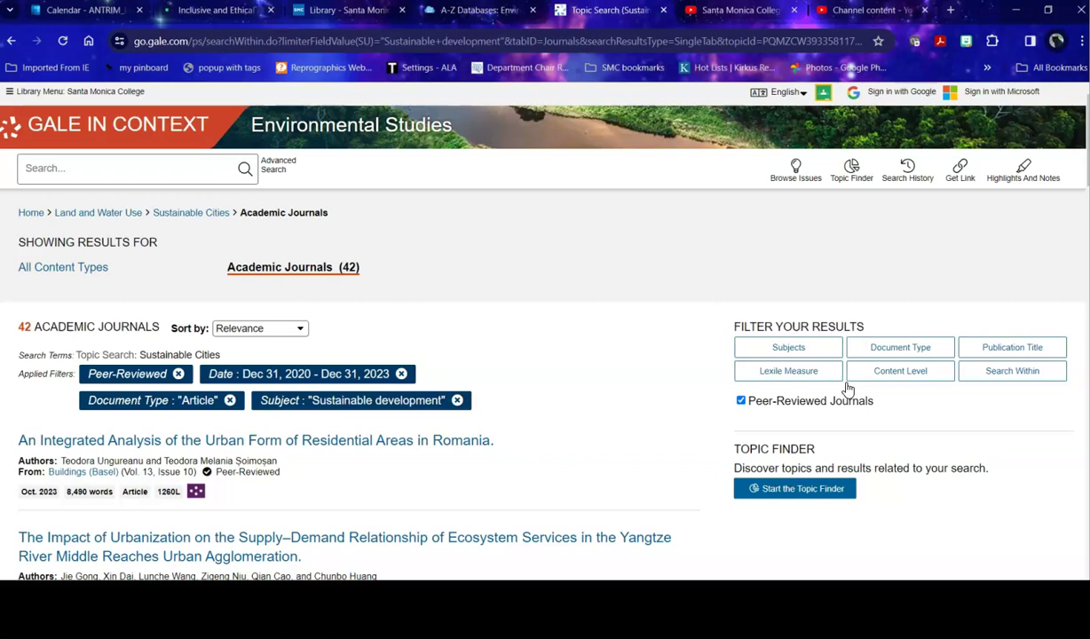
- Look through the filtered results and open the article "Detecting Urban Sprawl through Nighttime Light Changes."
{"action": "scroll", "coordinate": [675, 391], "scroll_direction": "down", "scroll_amount": 3}
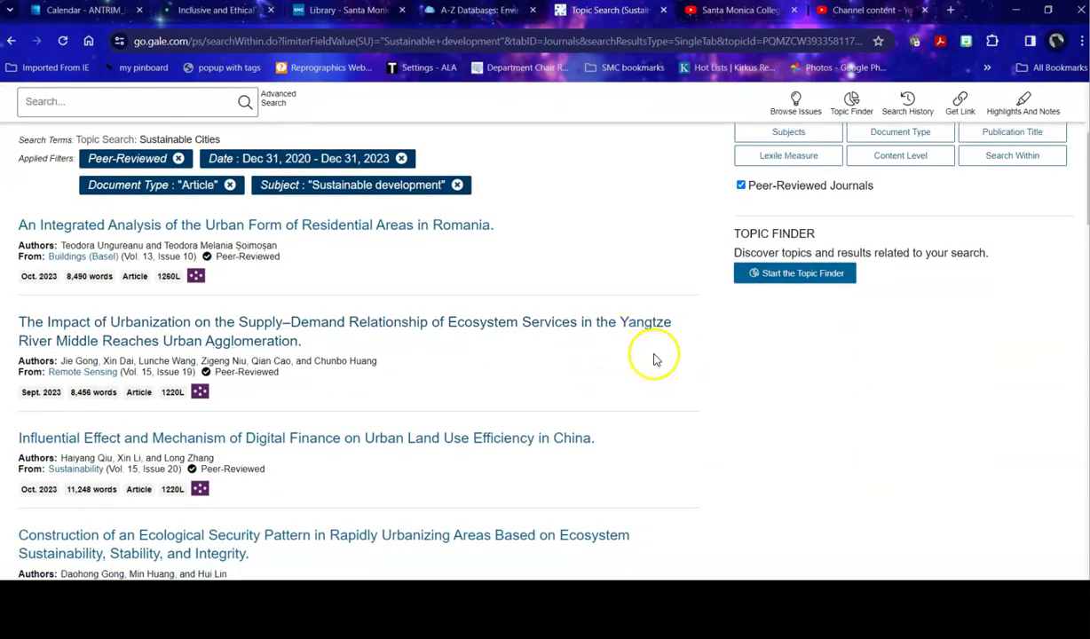
{"action": "scroll", "coordinate": [654, 360], "scroll_direction": "up", "scroll_amount": 2}
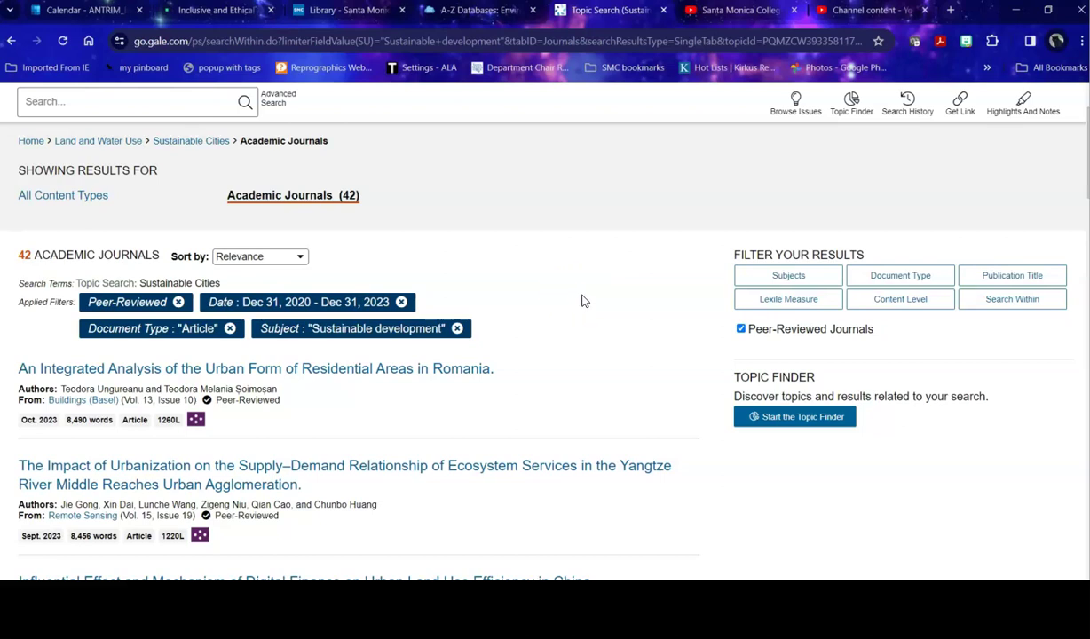
{"action": "scroll", "coordinate": [586, 298], "scroll_direction": "down", "scroll_amount": 2}
{"action": "scroll", "coordinate": [600, 288], "scroll_direction": "down", "scroll_amount": 2}
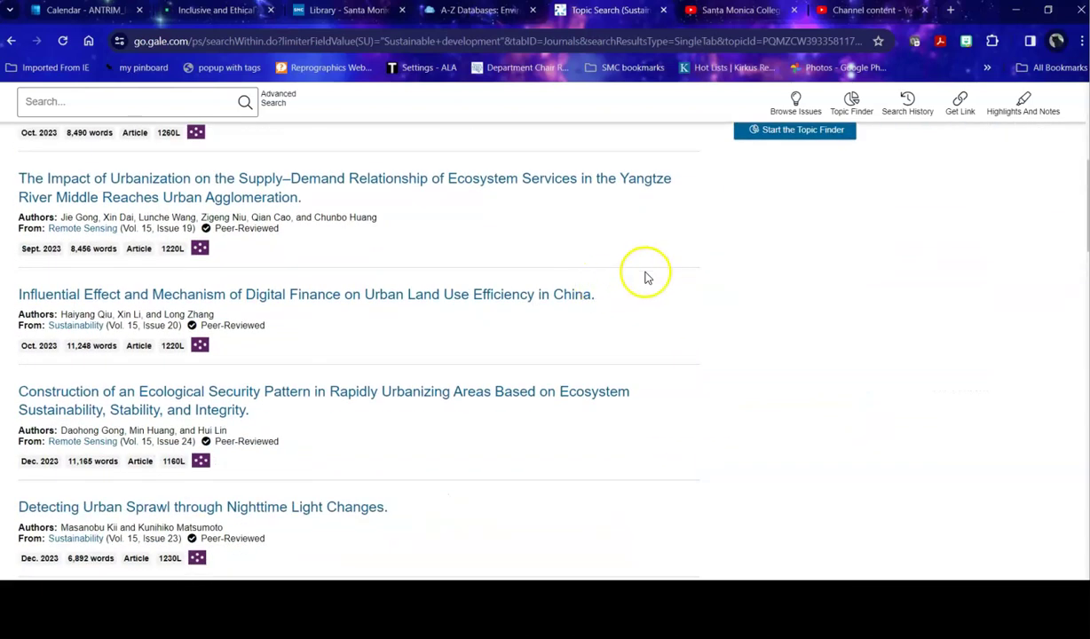
{"action": "scroll", "coordinate": [652, 273], "scroll_direction": "down", "scroll_amount": 1}
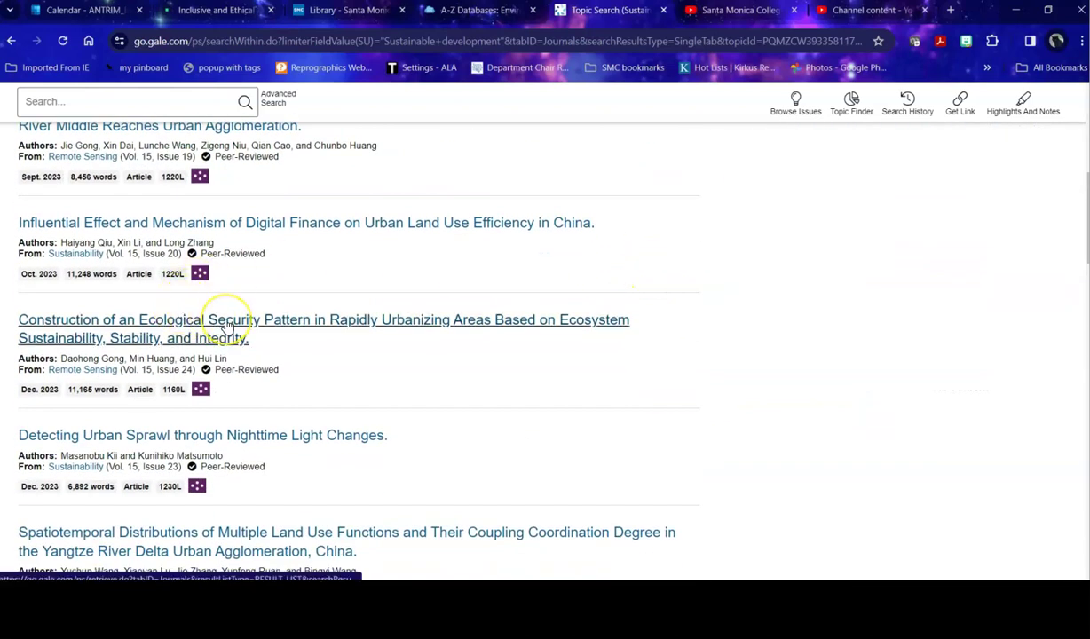
{"action": "left_click", "coordinate": [269, 439]}
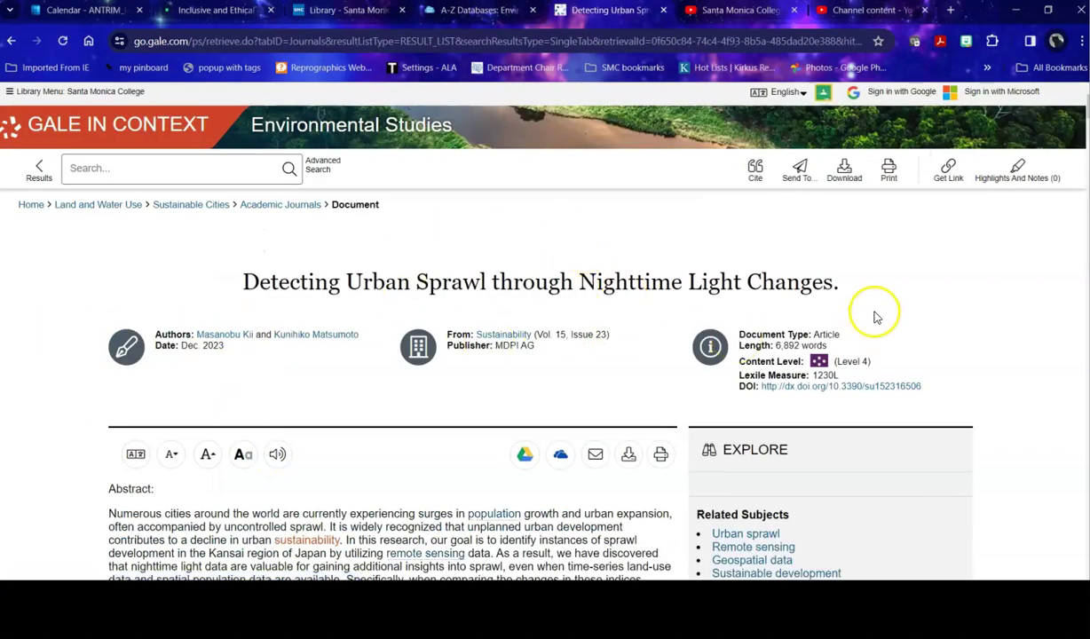
- Examine the article's publication details, reading and sharing tools, abstract, and related articles and subjects
{"action": "scroll", "coordinate": [906, 307], "scroll_direction": "down", "scroll_amount": 1}
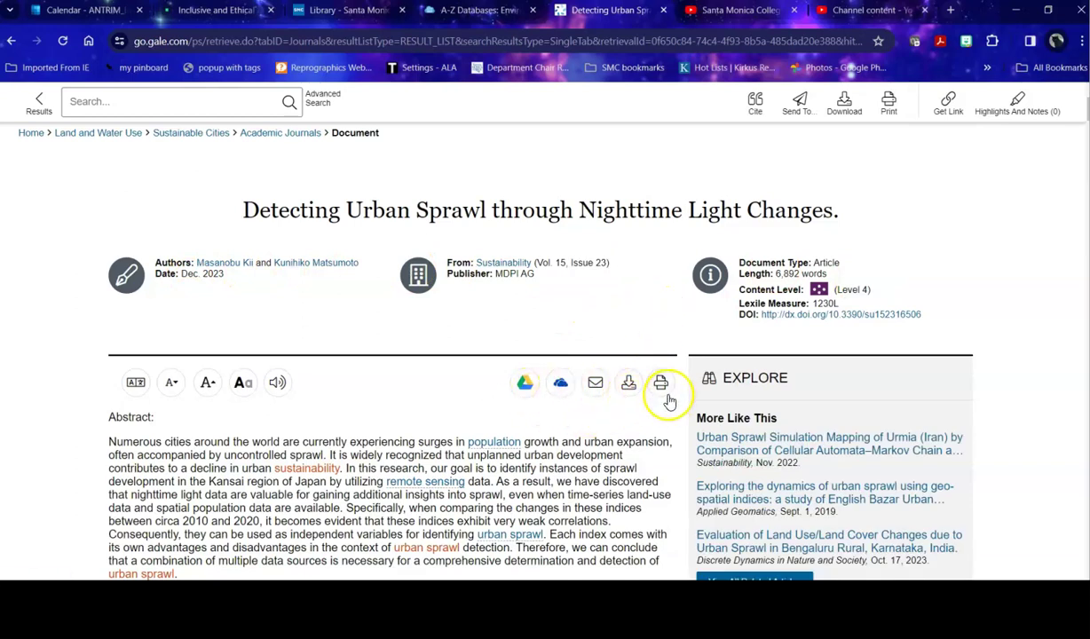
{"action": "scroll", "coordinate": [435, 402], "scroll_direction": "down", "scroll_amount": 1}
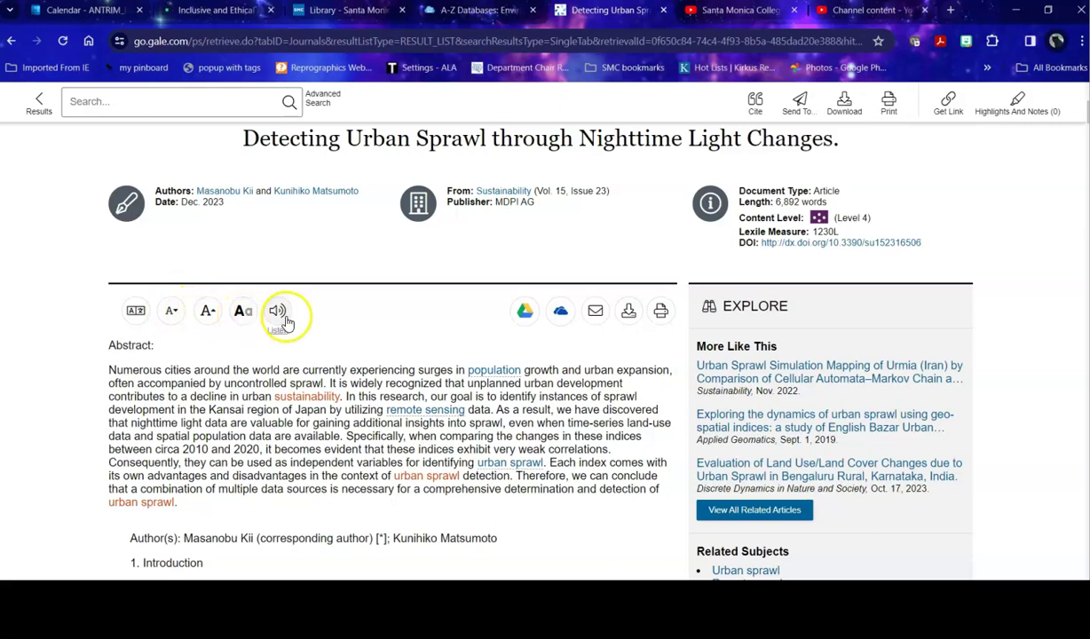
{"action": "scroll", "coordinate": [382, 302], "scroll_direction": "down", "scroll_amount": 1}
{"action": "scroll", "coordinate": [898, 419], "scroll_direction": "down", "scroll_amount": 1}
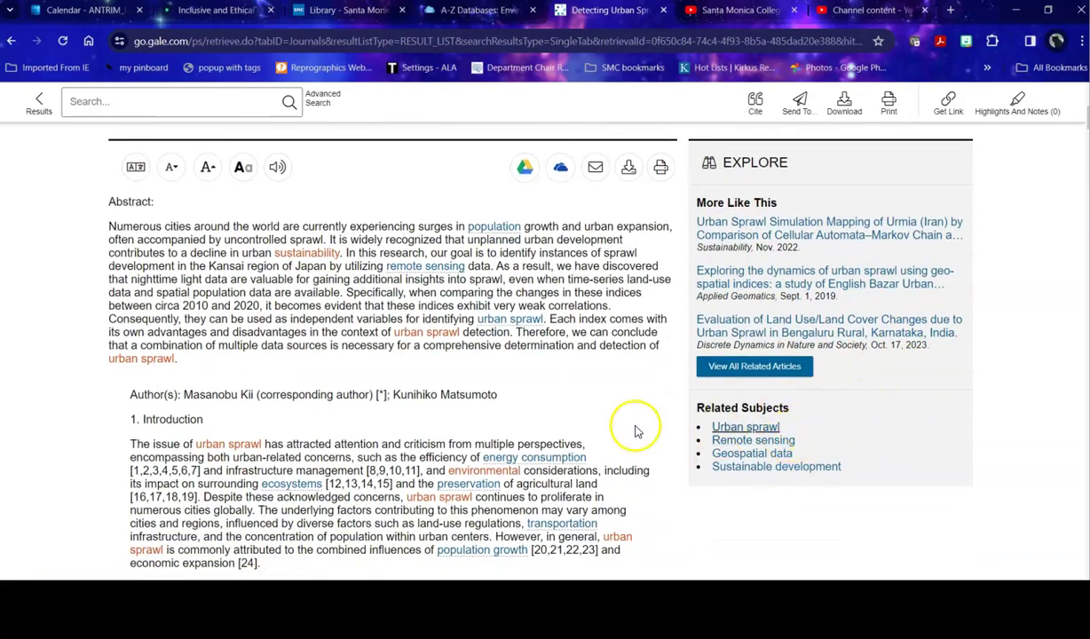
- Read through the article's full text down to its source citation, export options and More Like This suggestions
{"action": "scroll", "coordinate": [468, 349], "scroll_direction": "down", "scroll_amount": 15}
{"action": "scroll", "coordinate": [472, 348], "scroll_direction": "down", "scroll_amount": 15}
{"action": "scroll", "coordinate": [473, 348], "scroll_direction": "down", "scroll_amount": 15}
{"action": "scroll", "coordinate": [472, 348], "scroll_direction": "down", "scroll_amount": 15}
{"action": "scroll", "coordinate": [472, 348], "scroll_direction": "down", "scroll_amount": 15}
{"action": "scroll", "coordinate": [472, 348], "scroll_direction": "down", "scroll_amount": 12}
{"action": "scroll", "coordinate": [528, 274], "scroll_direction": "down", "scroll_amount": 12}
{"action": "scroll", "coordinate": [634, 262], "scroll_direction": "down", "scroll_amount": 3}
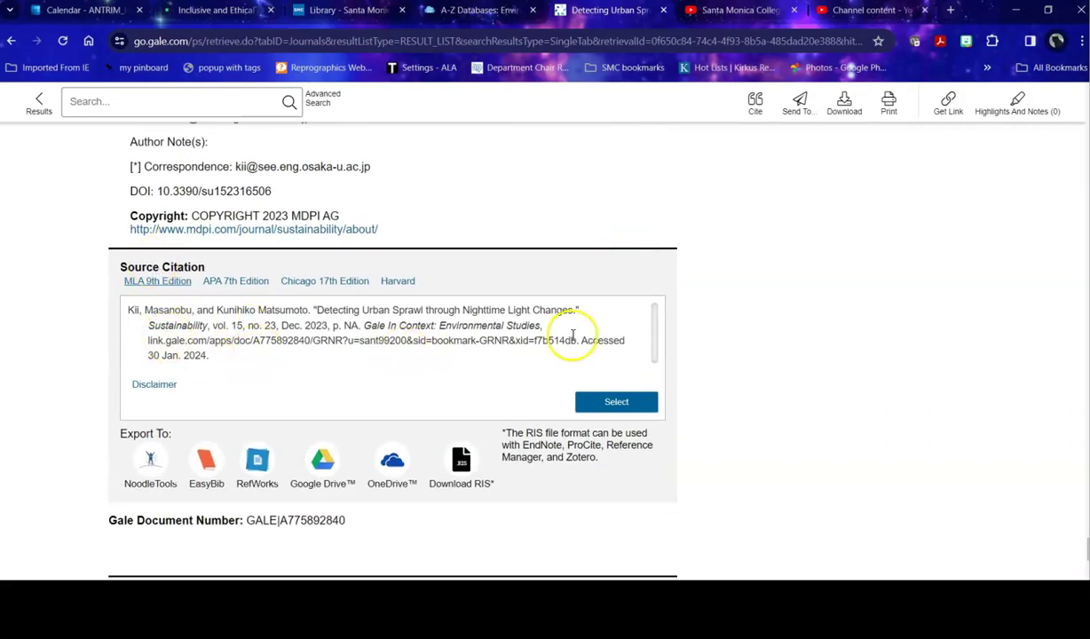
{"action": "scroll", "coordinate": [570, 338], "scroll_direction": "down", "scroll_amount": 2}
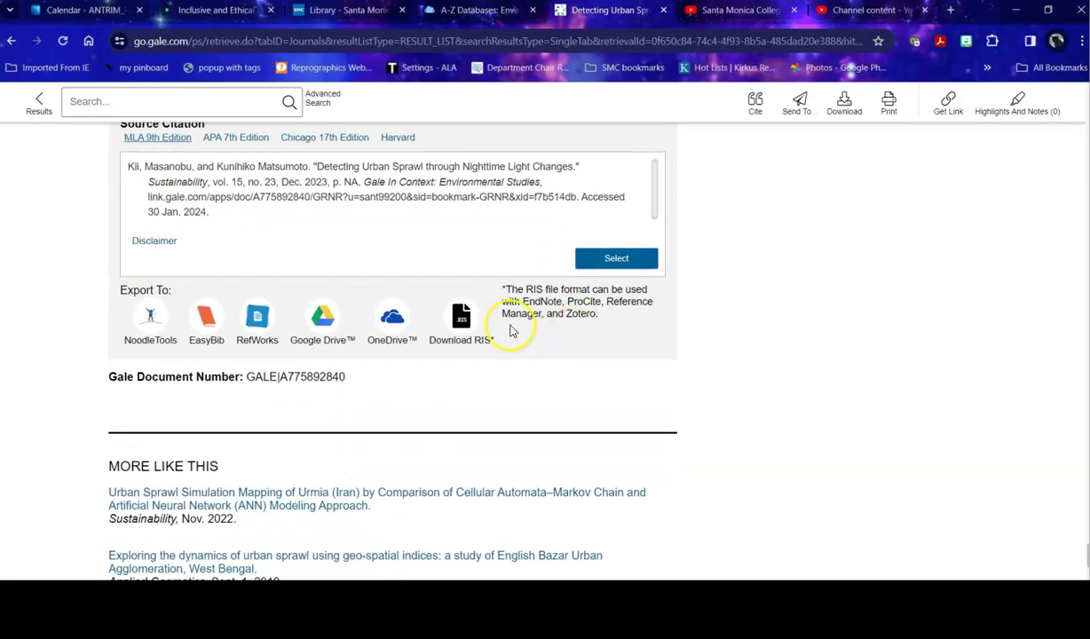
{"action": "scroll", "coordinate": [512, 329], "scroll_direction": "down", "scroll_amount": 2}
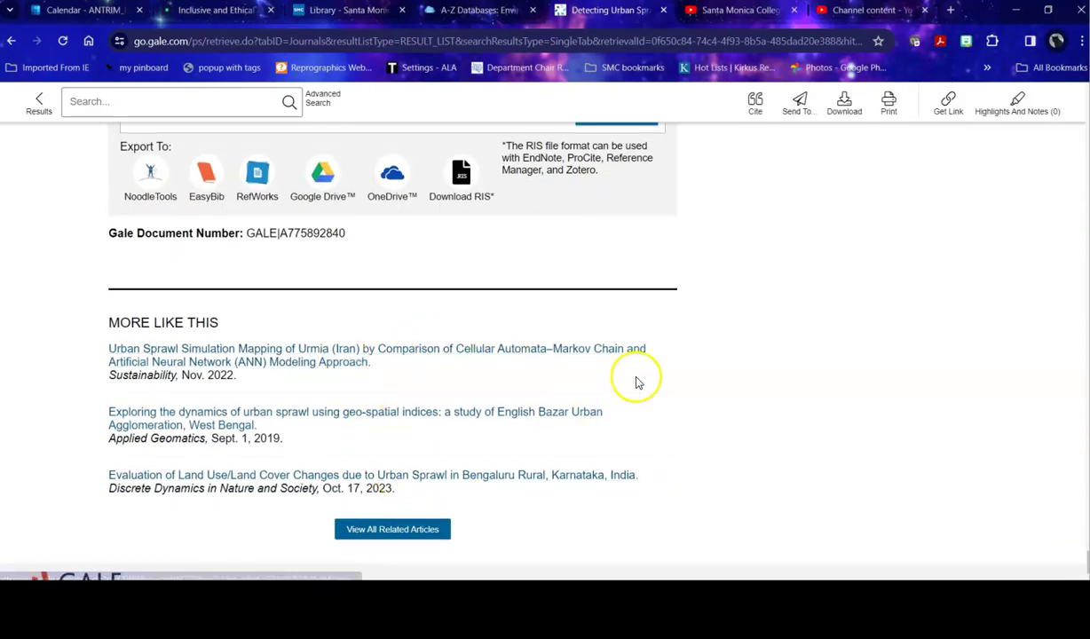
- Glance back over the article's figure list and return to the filtered academic journal results
{"action": "scroll", "coordinate": [717, 336], "scroll_direction": "up", "scroll_amount": 10}
{"action": "scroll", "coordinate": [704, 344], "scroll_direction": "up", "scroll_amount": 5}
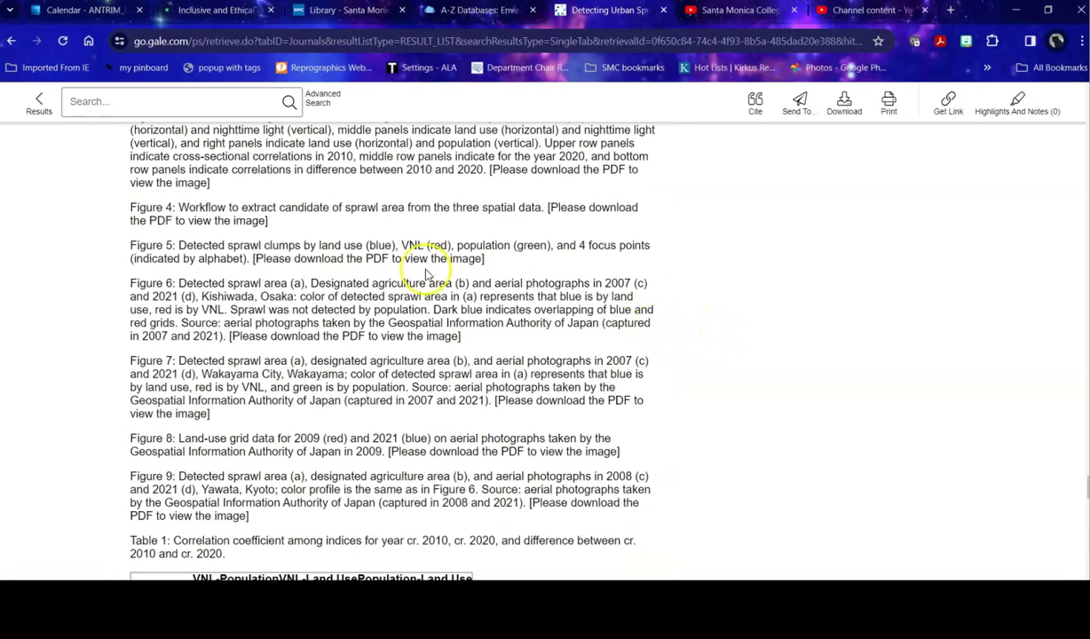
{"action": "left_click", "coordinate": [39, 111]}
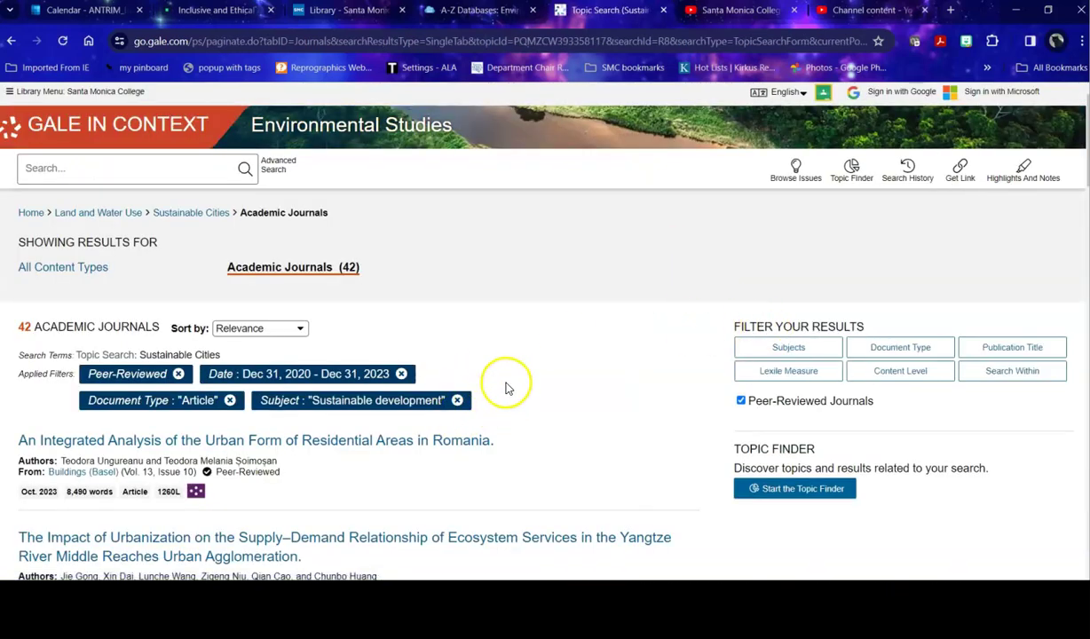